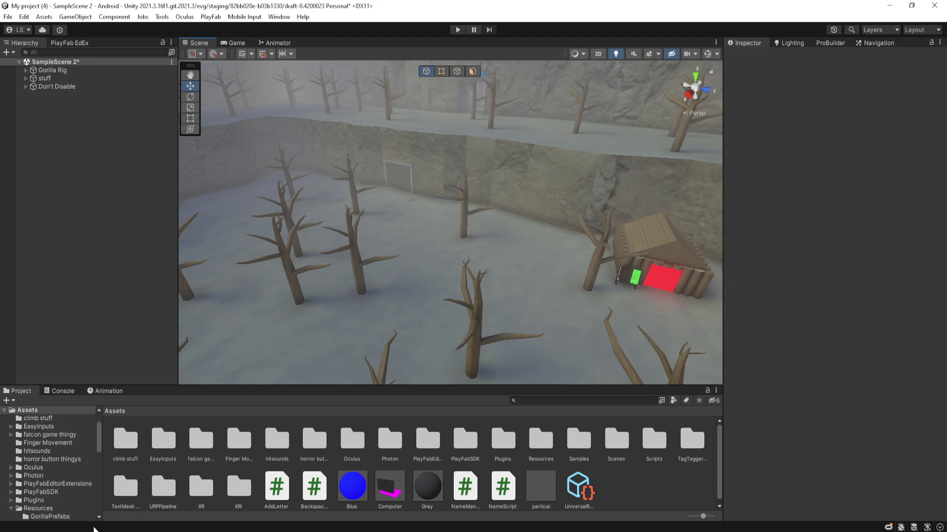
Step: Check the Discord playfab channel, then fly the Scene view toward the red-doored cabin
{"action": "left_click", "coordinate": [94, 530]}
{"action": "right_click_drag", "start_coordinate": [531, 300], "coordinate": [652, 380]}
{"action": "key", "text": "w"}
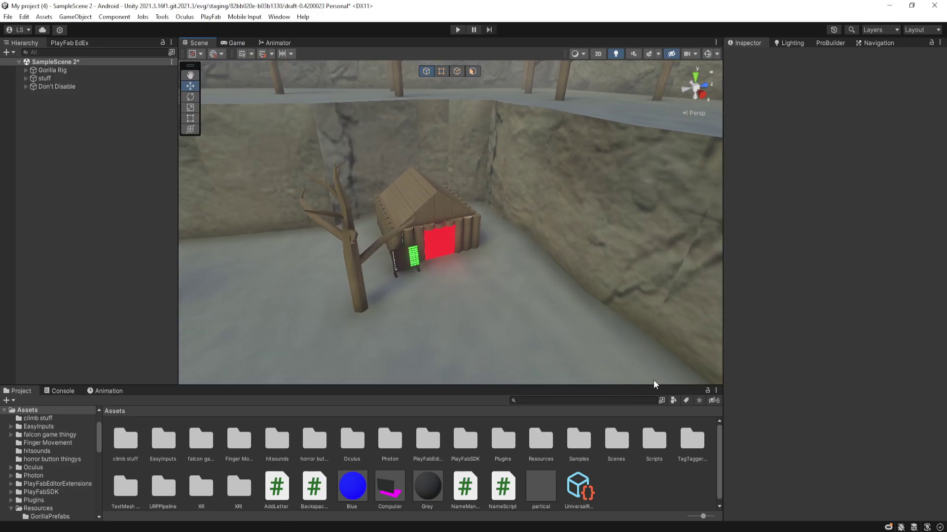
{"action": "right_click", "coordinate": [627, 493]}
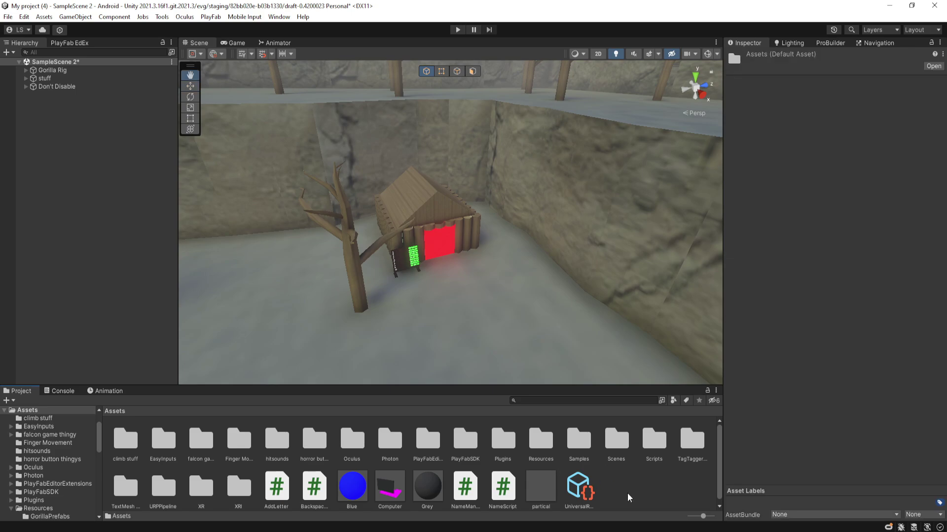
{"action": "mouse_move", "coordinate": [700, 329]}
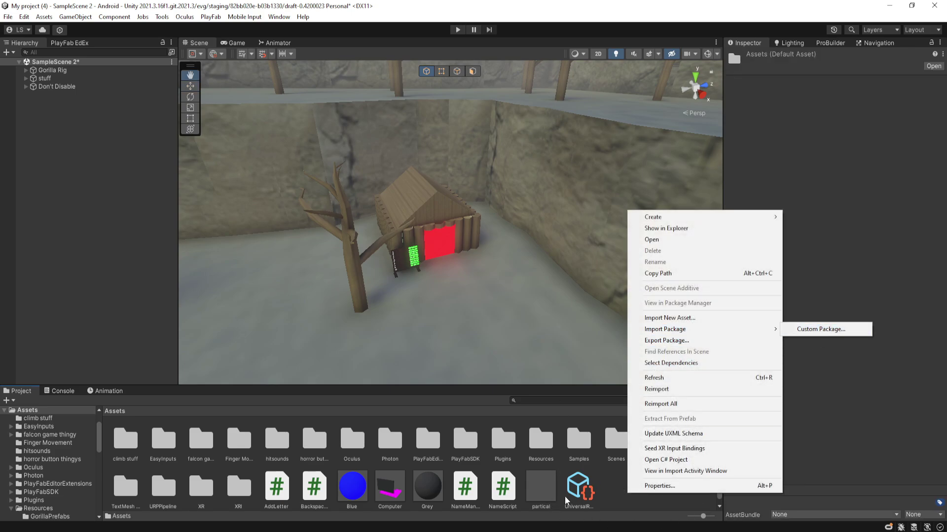
{"action": "left_click", "coordinate": [610, 492]}
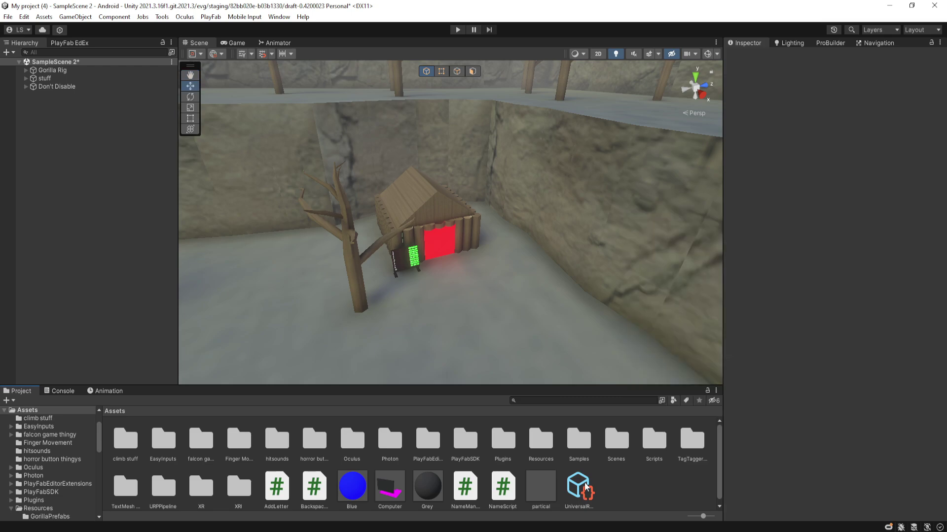
{"action": "left_click", "coordinate": [7, 52]}
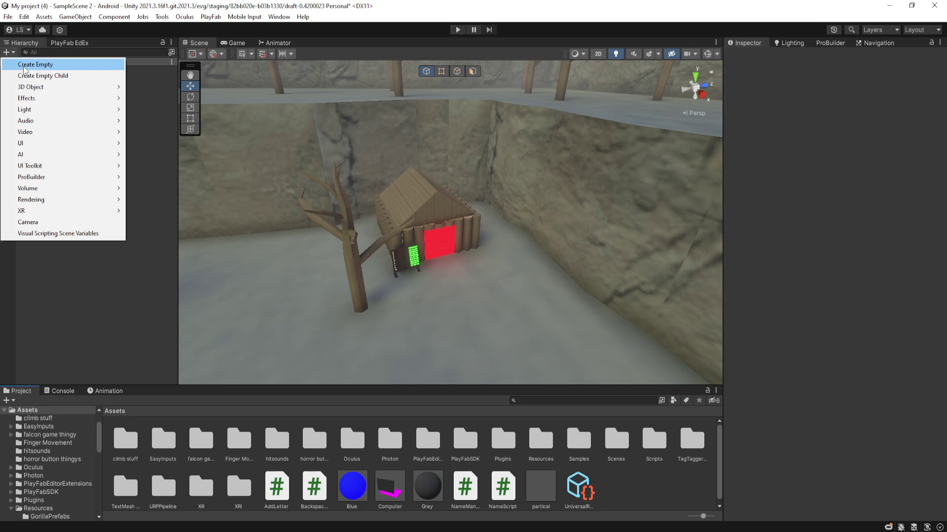
{"action": "key", "text": "alt+Tab"}
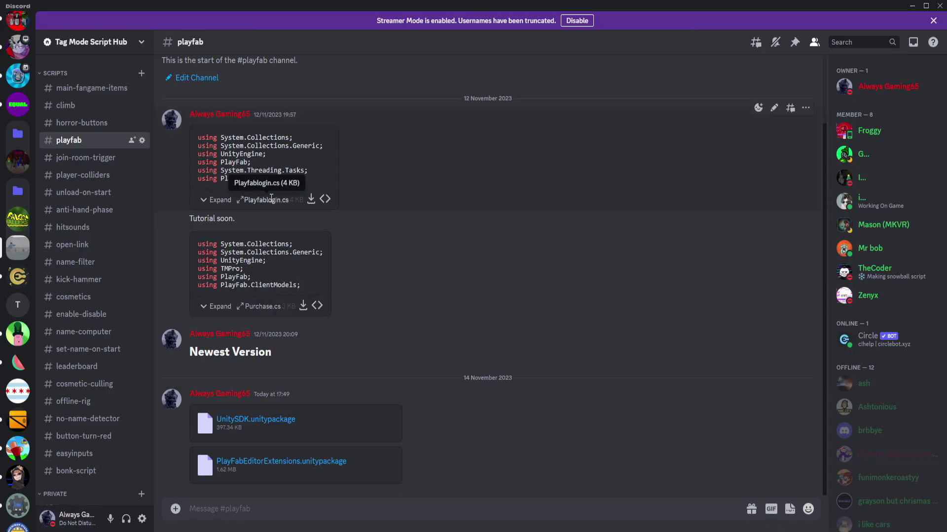
{"action": "key", "text": "alt+Tab"}
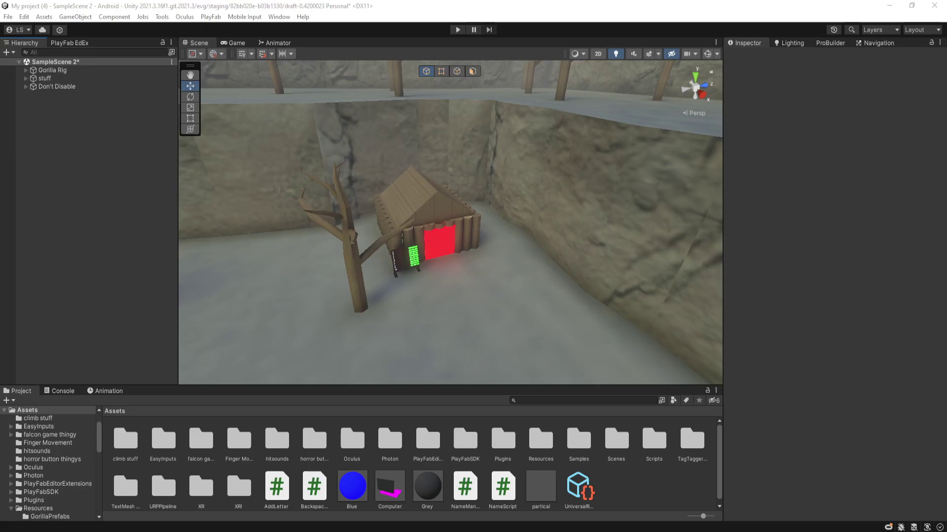
Step: Create an empty game object named Playfablogin
{"action": "key", "text": "w"}
{"action": "right_click_drag", "start_coordinate": [539, 246], "coordinate": [508, 245]}
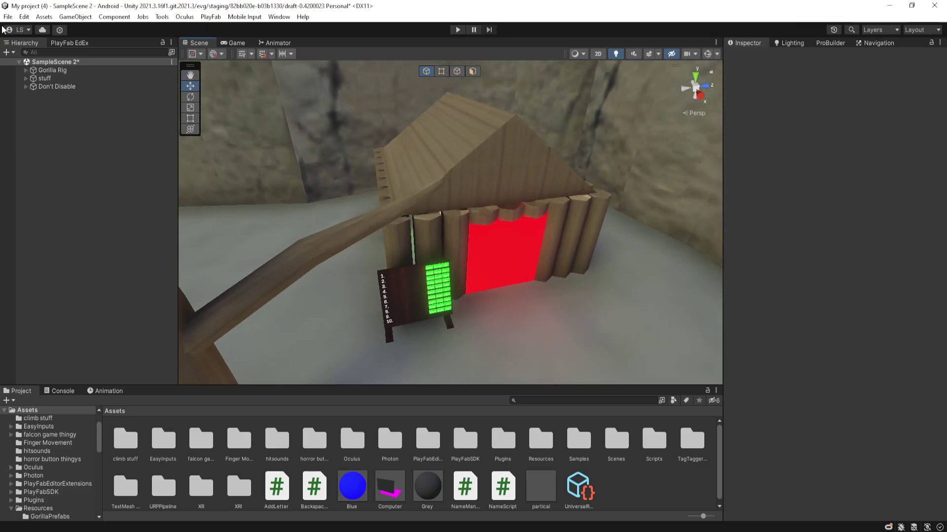
{"action": "left_click", "coordinate": [9, 53]}
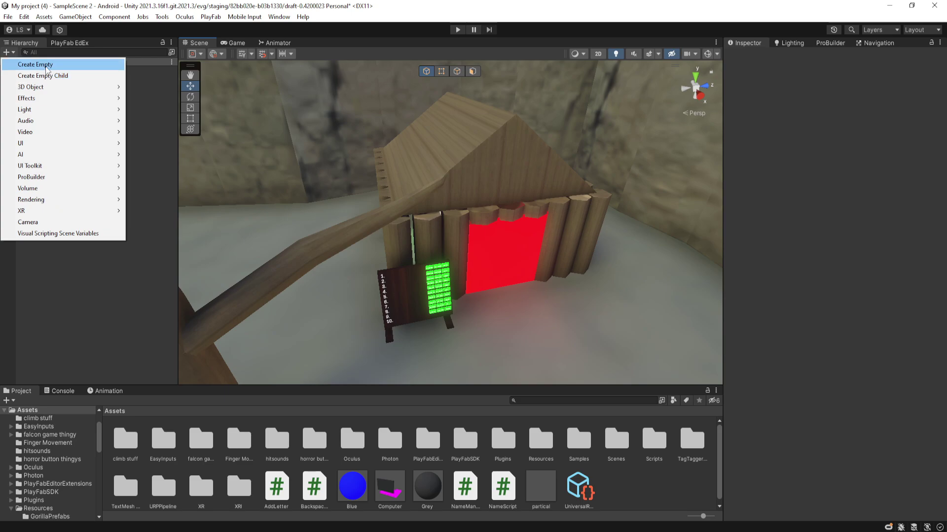
{"action": "left_click", "coordinate": [48, 70]}
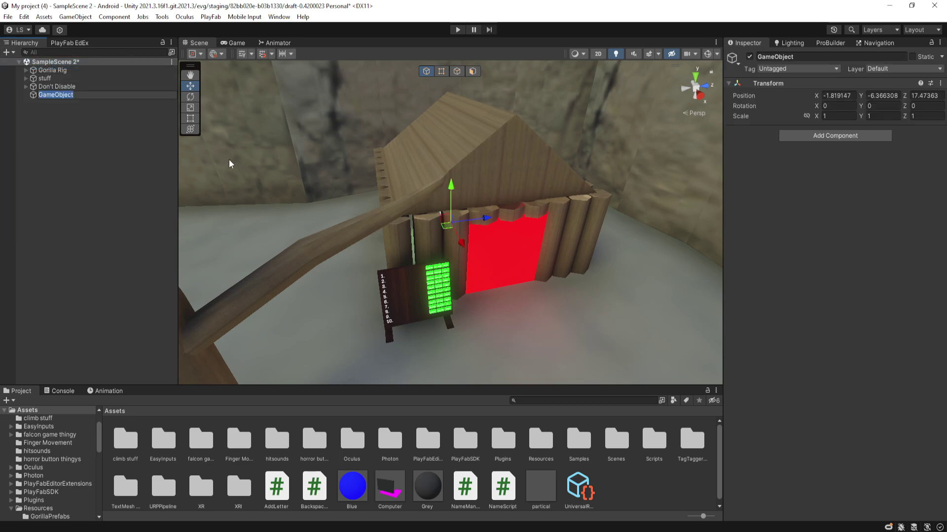
{"action": "type", "text": "Playfablogin"}
{"action": "key", "text": "Return"}
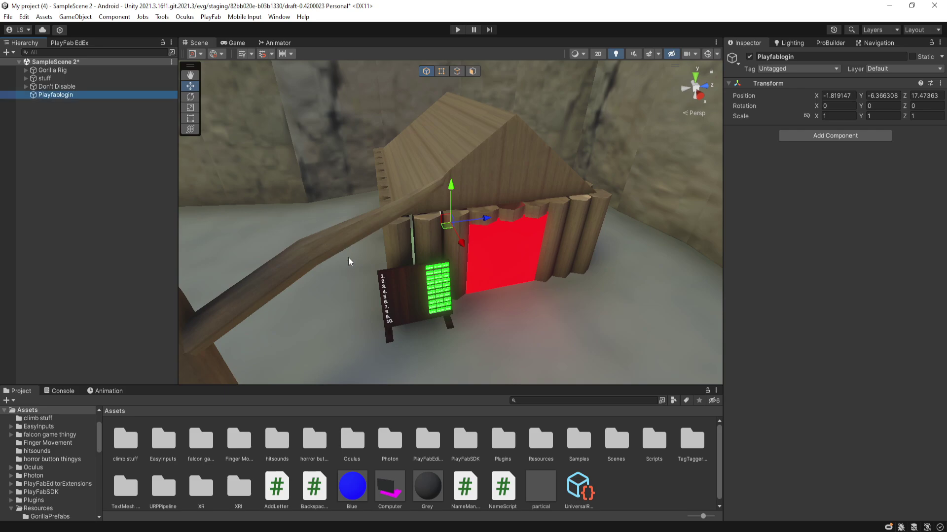
Step: Attach Playfablogin.cs from Assets/Scripts to the Playfablogin object
{"action": "double_click", "coordinate": [654, 439]}
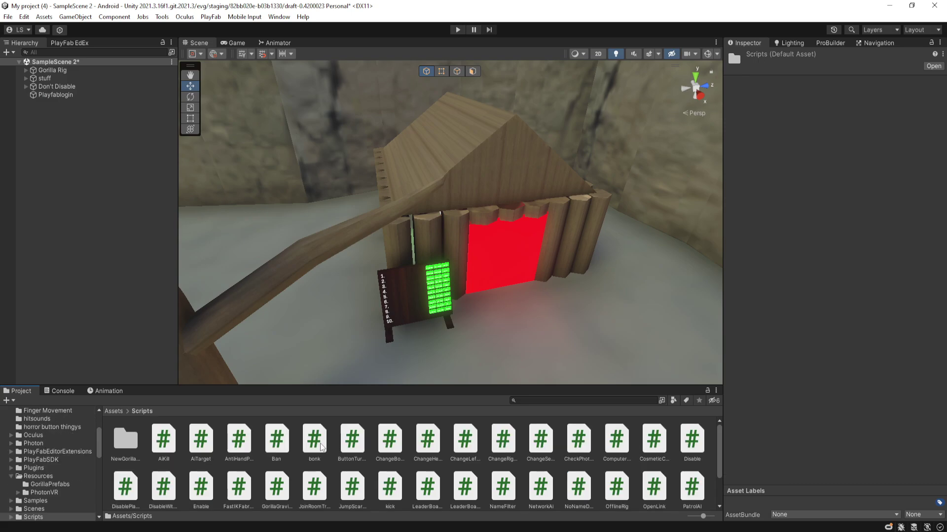
{"action": "scroll", "coordinate": [246, 445], "scroll_direction": "down", "scroll_amount": 2}
{"action": "scroll", "coordinate": [246, 446], "scroll_direction": "down", "scroll_amount": 1}
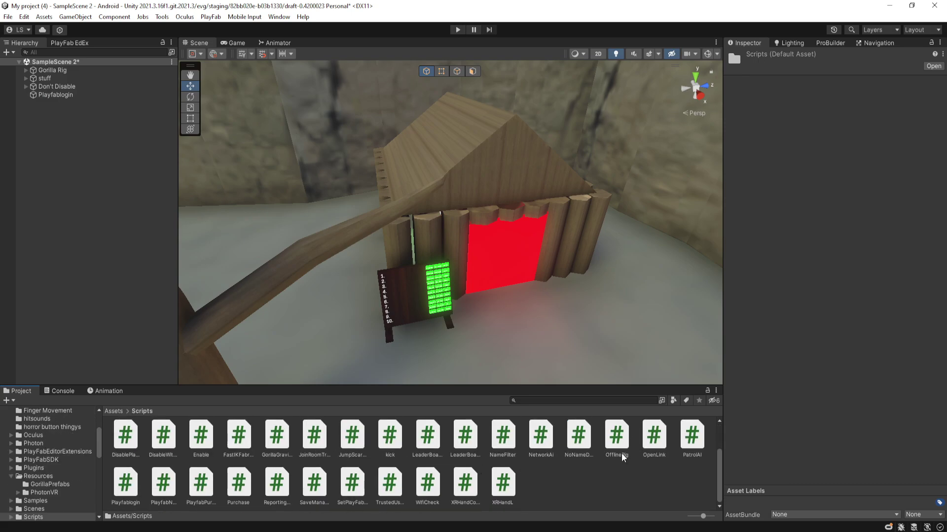
{"action": "left_click", "coordinate": [61, 95]}
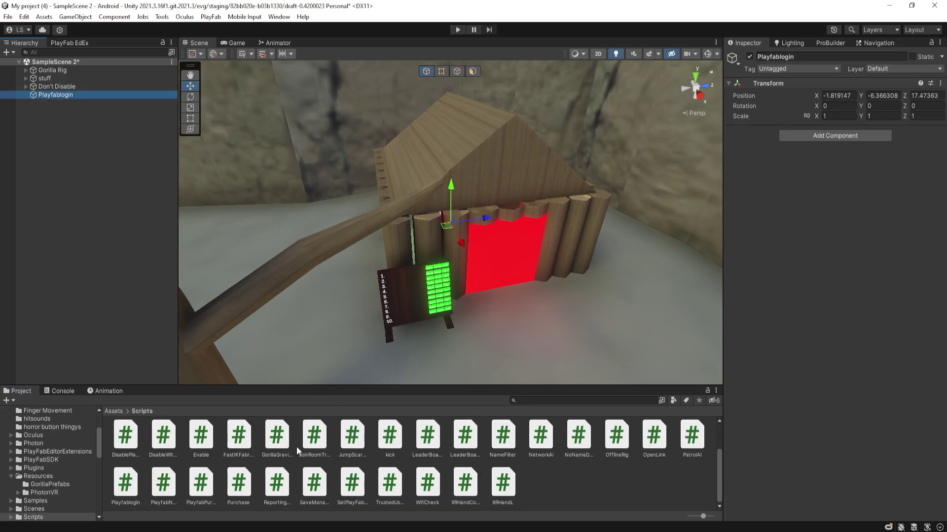
{"action": "left_click_drag", "start_coordinate": [125, 483], "coordinate": [834, 126]}
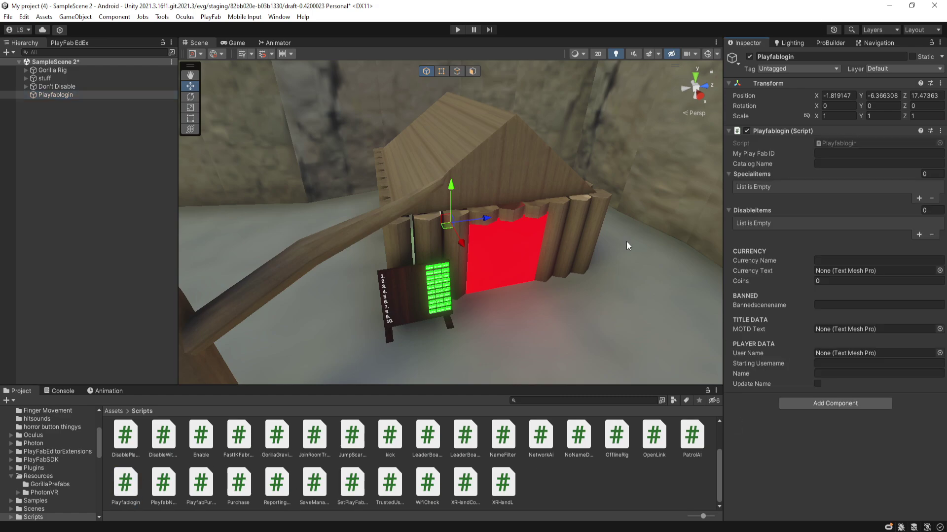
{"action": "scroll", "coordinate": [613, 228], "scroll_direction": "down", "scroll_amount": 5}
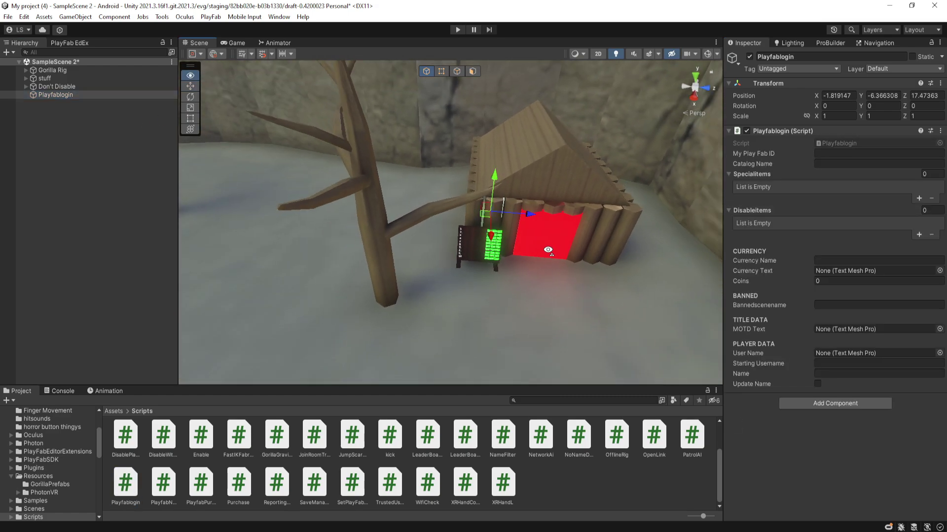
{"action": "left_click", "coordinate": [117, 412]}
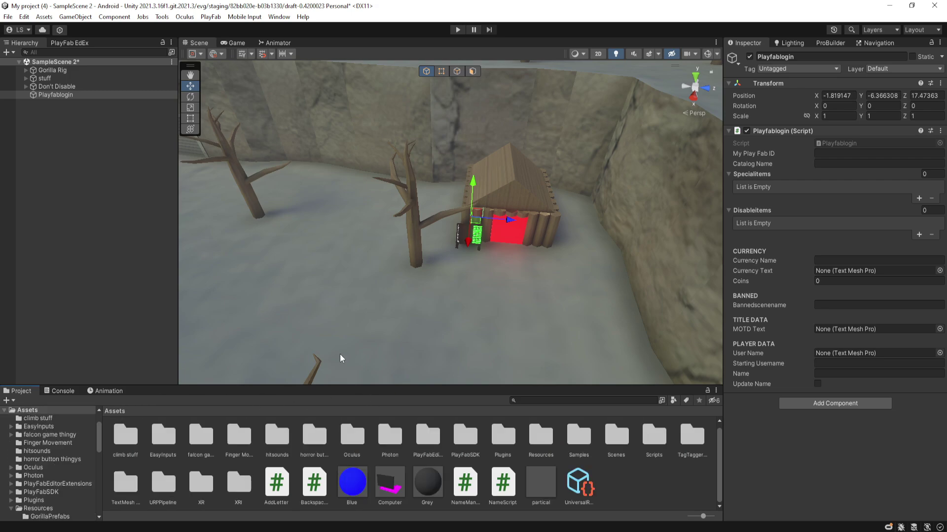
Step: Open PlayFab Editor Extensions and check the installed SDK version
{"action": "left_click", "coordinate": [272, 19]}
{"action": "mouse_move", "coordinate": [313, 125]}
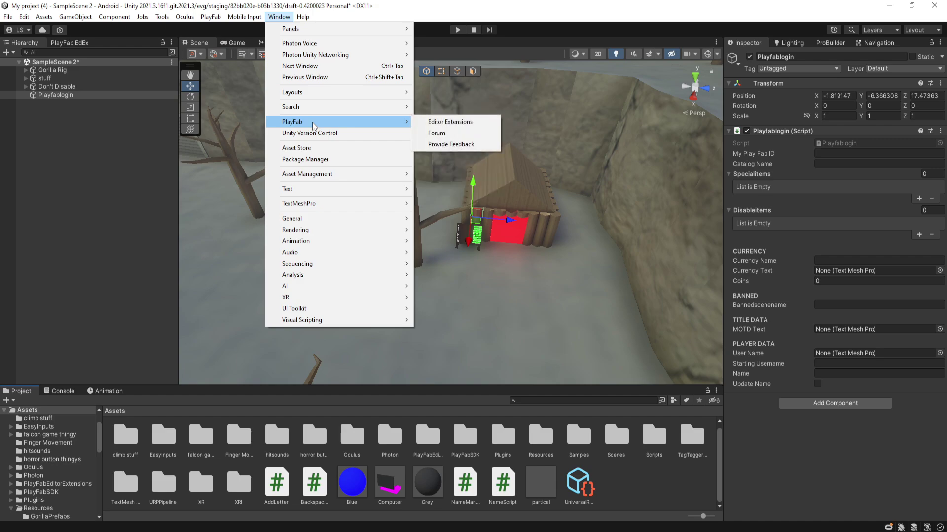
{"action": "left_click", "coordinate": [440, 125]}
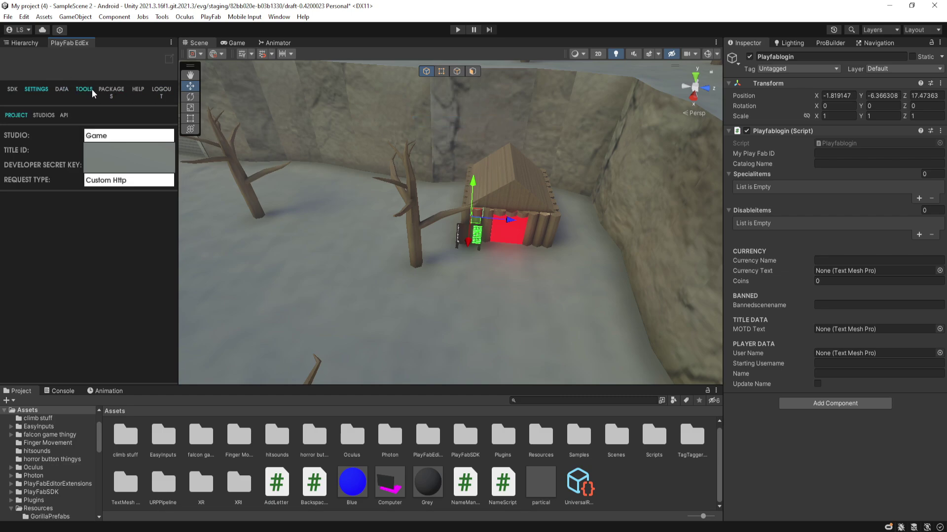
{"action": "left_click", "coordinate": [17, 91]}
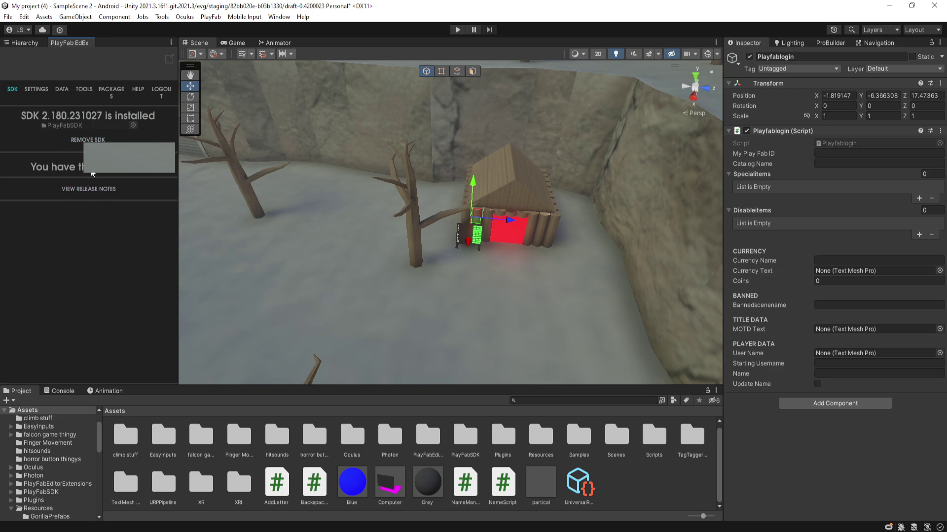
{"action": "left_click", "coordinate": [26, 45]}
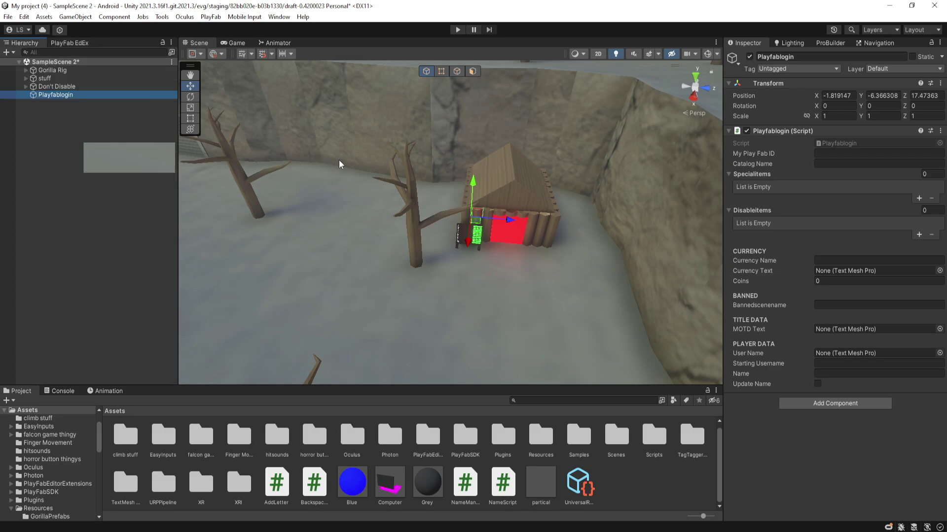
Step: Set the Studio to Game in the PlayFab project settings
{"action": "left_click", "coordinate": [58, 40]}
{"action": "left_click", "coordinate": [39, 90]}
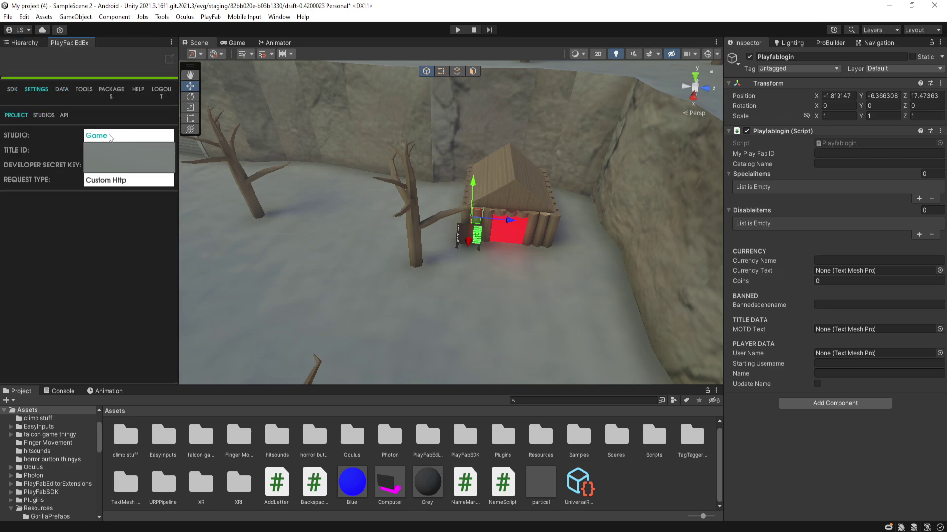
{"action": "left_click", "coordinate": [104, 138]}
{"action": "left_click", "coordinate": [123, 194]}
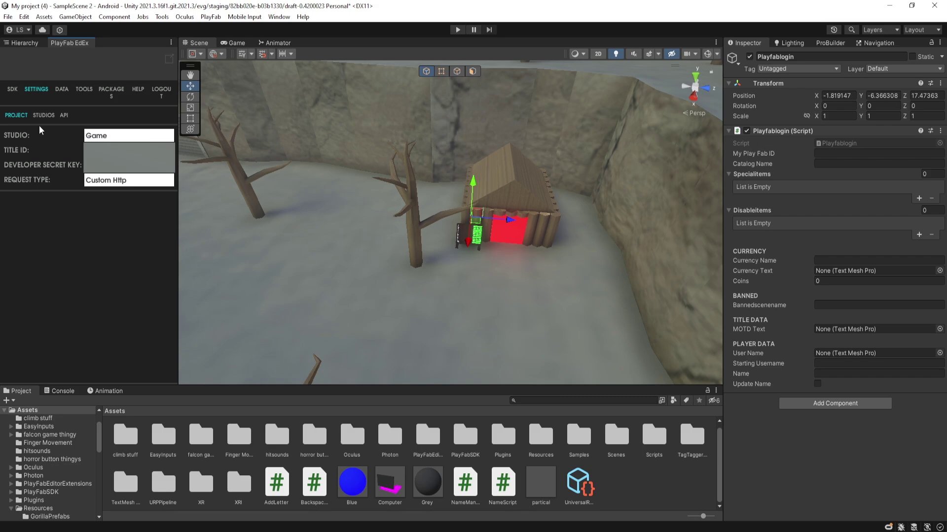
{"action": "left_click", "coordinate": [13, 92]}
Step: Reselect Playfablogin and complete its Catalog Name as 'Falcon Fallers'
{"action": "left_click", "coordinate": [17, 43]}
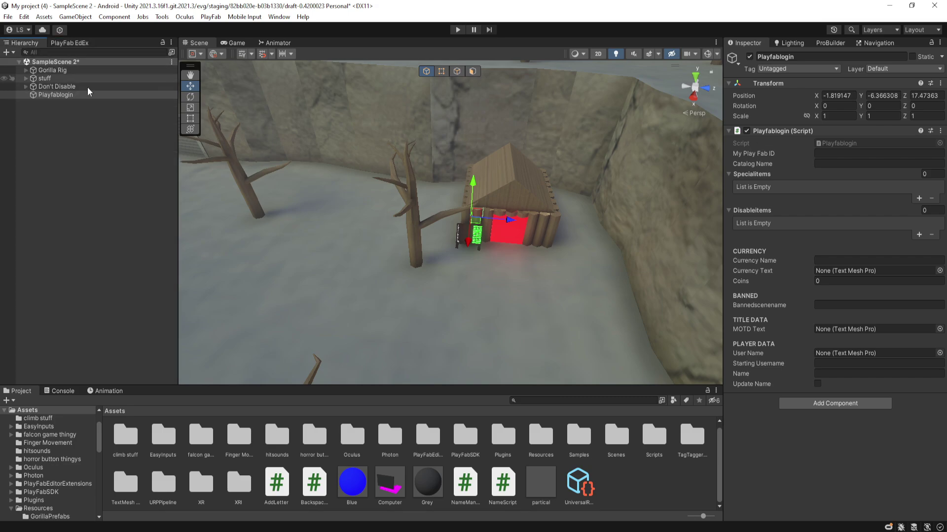
{"action": "left_click", "coordinate": [64, 86]}
{"action": "left_click", "coordinate": [64, 92]}
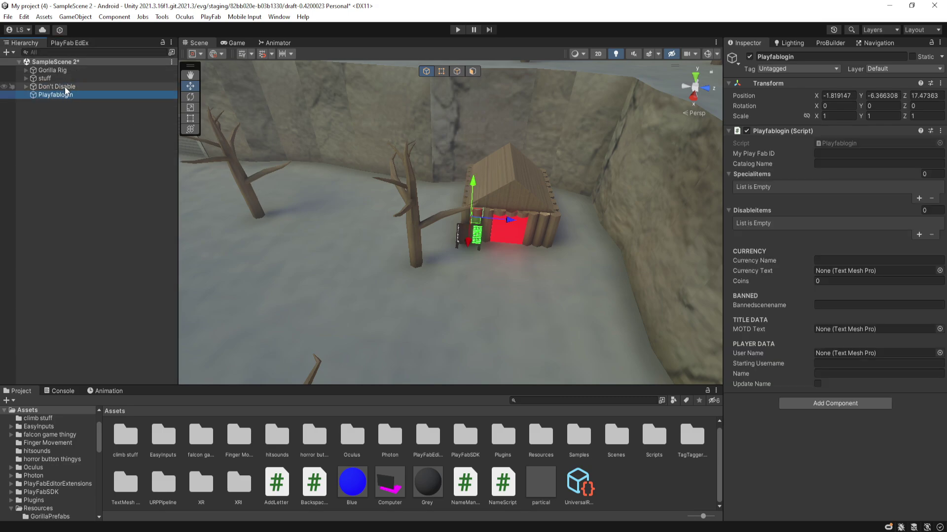
{"action": "left_click", "coordinate": [774, 166]}
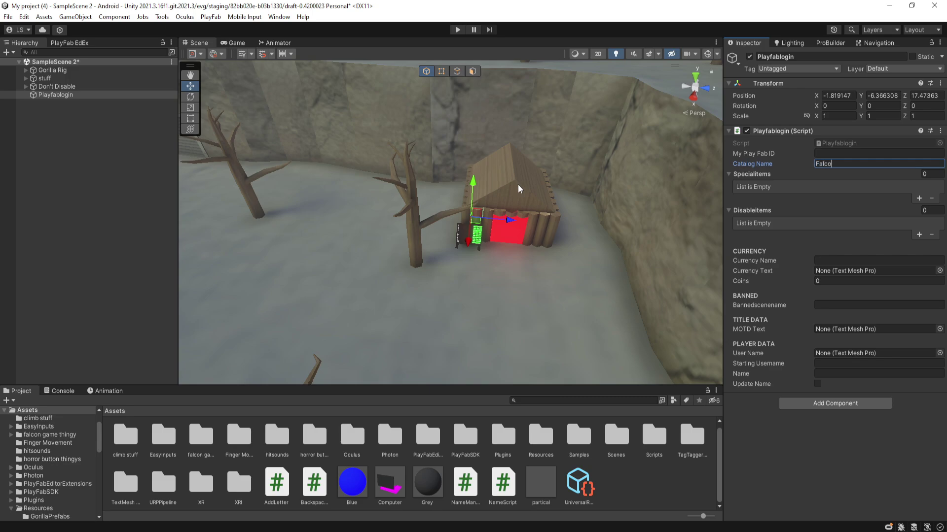
{"action": "type", "text": "s"}
{"action": "key", "text": "w"}
{"action": "right_click_drag", "start_coordinate": [486, 234], "coordinate": [397, 238]}
{"action": "key", "text": "w"}
Step: Expand Mod Room and toggle OtherModCosmetic visible, then hidden again
{"action": "left_click", "coordinate": [277, 211]}
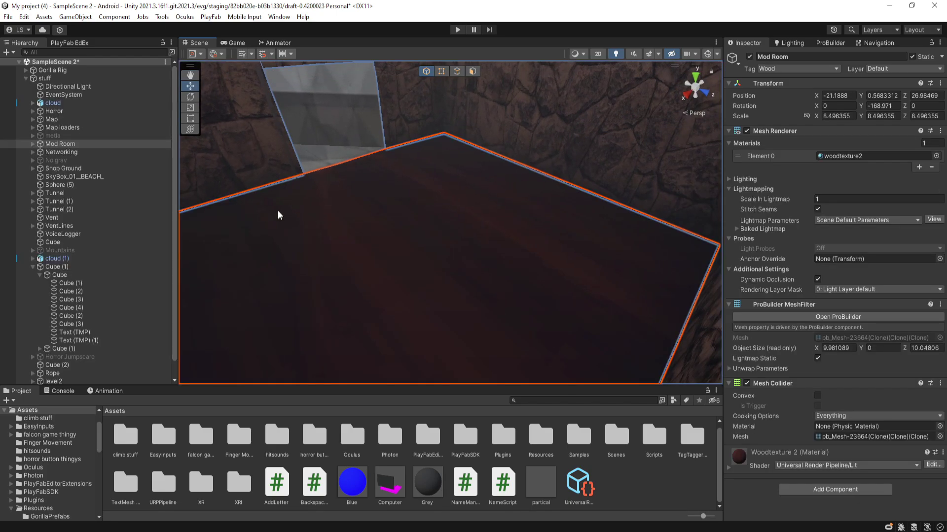
{"action": "left_click", "coordinate": [32, 266]}
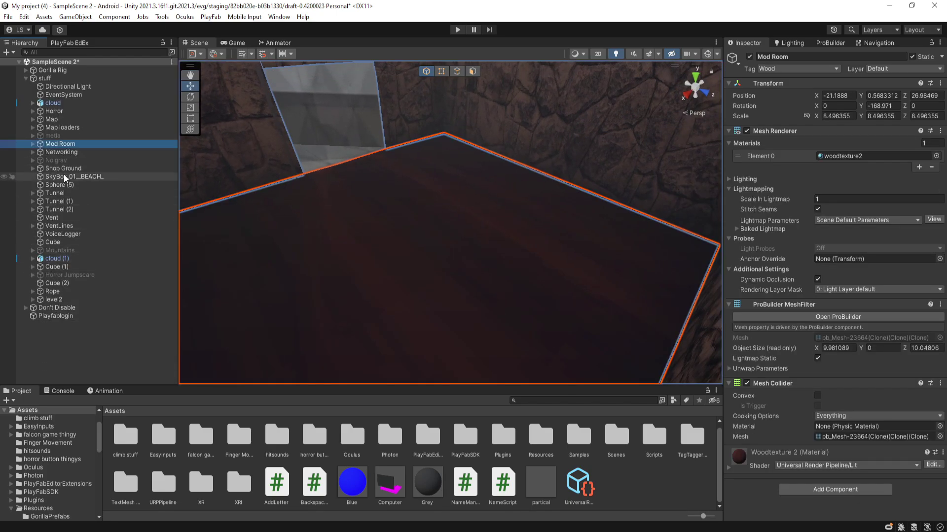
{"action": "left_click", "coordinate": [33, 143]}
{"action": "left_click", "coordinate": [54, 161]}
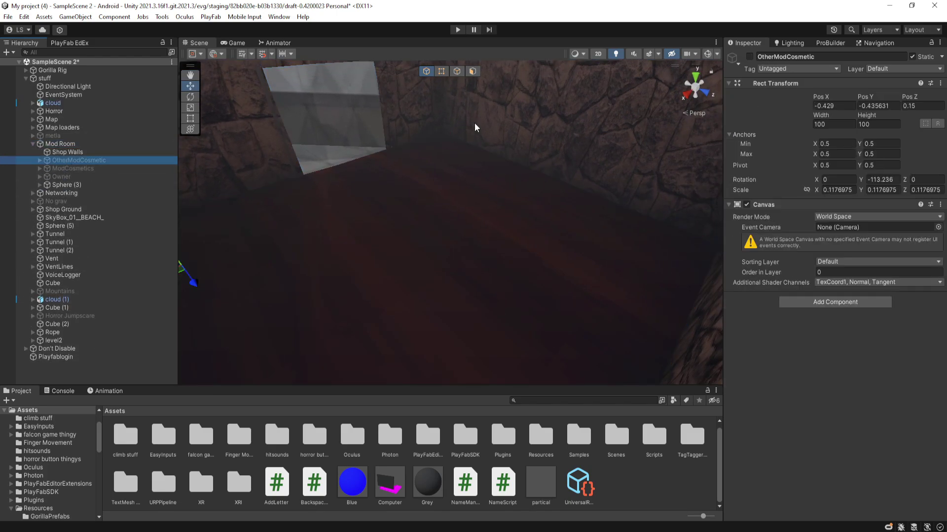
{"action": "left_click", "coordinate": [749, 57]}
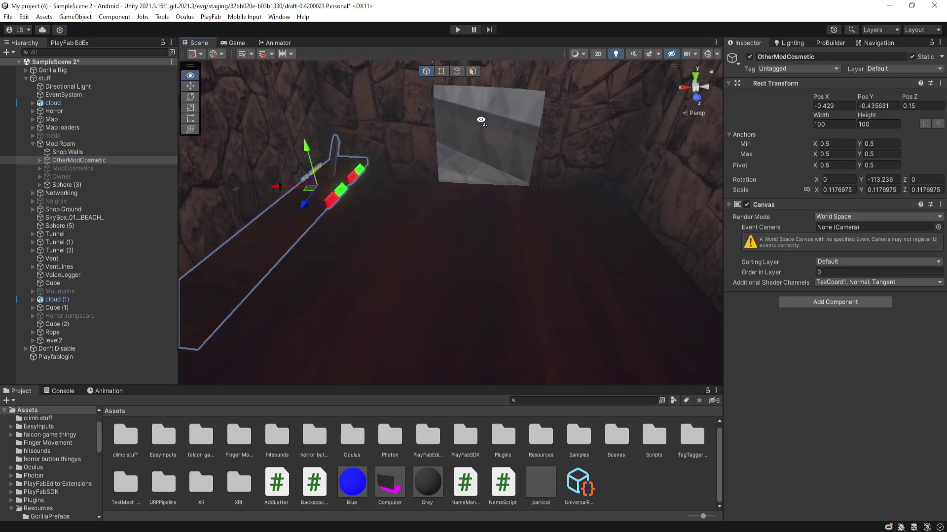
{"action": "left_click", "coordinate": [749, 56]}
Step: Return to the snowy area, select Map, then reselect the Playfablogin object
{"action": "key", "text": "w"}
{"action": "right_click_drag", "start_coordinate": [503, 178], "coordinate": [188, 163]}
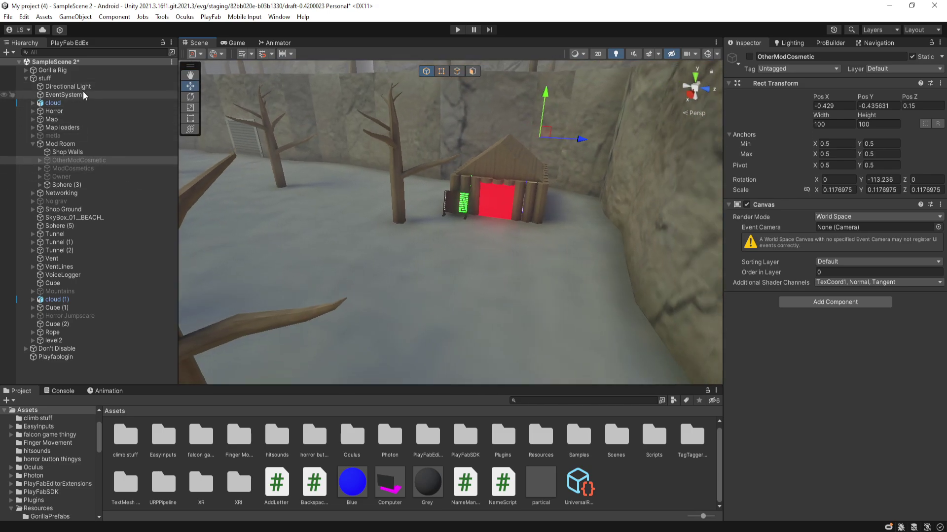
{"action": "left_click", "coordinate": [65, 78]}
{"action": "left_click", "coordinate": [75, 120]}
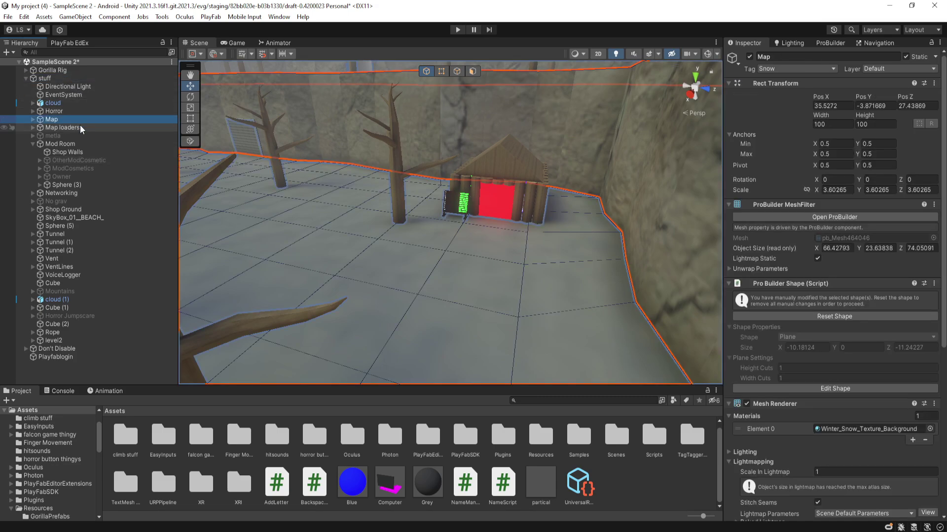
{"action": "left_click", "coordinate": [75, 356]}
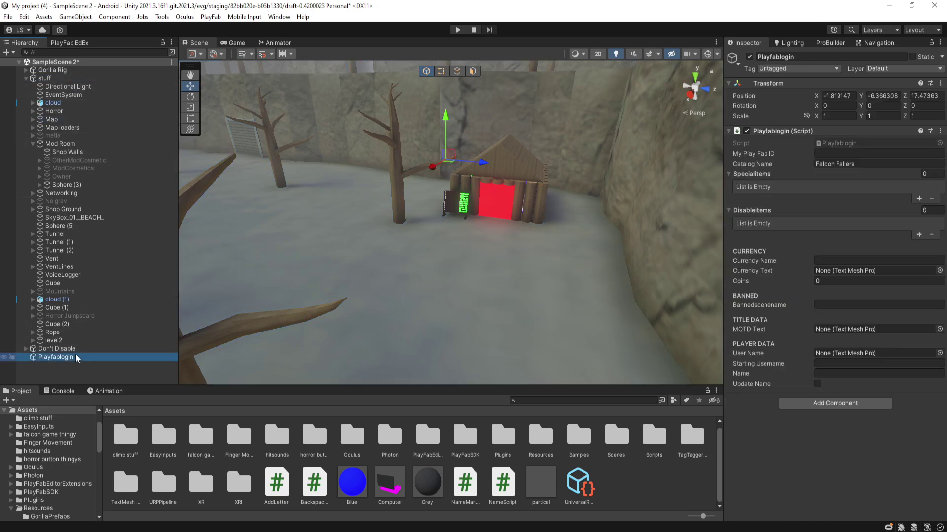
{"action": "left_click", "coordinate": [26, 79]}
Step: Enter 'Falcon Rocks' as Currency Name and open Playfablogin.cs via Edit Script
{"action": "right_click_drag", "start_coordinate": [615, 190], "coordinate": [635, 256]}
{"action": "key", "text": "w"}
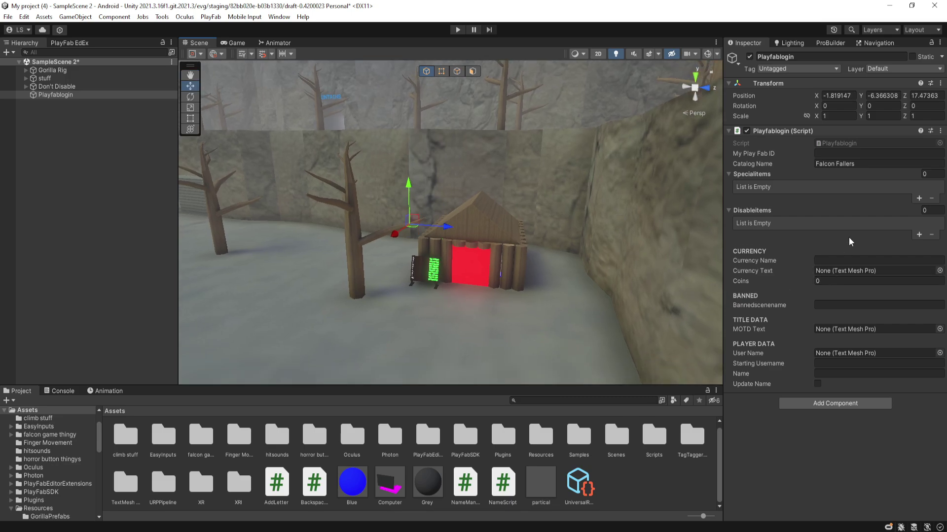
{"action": "right_click_drag", "start_coordinate": [691, 205], "coordinate": [636, 200]}
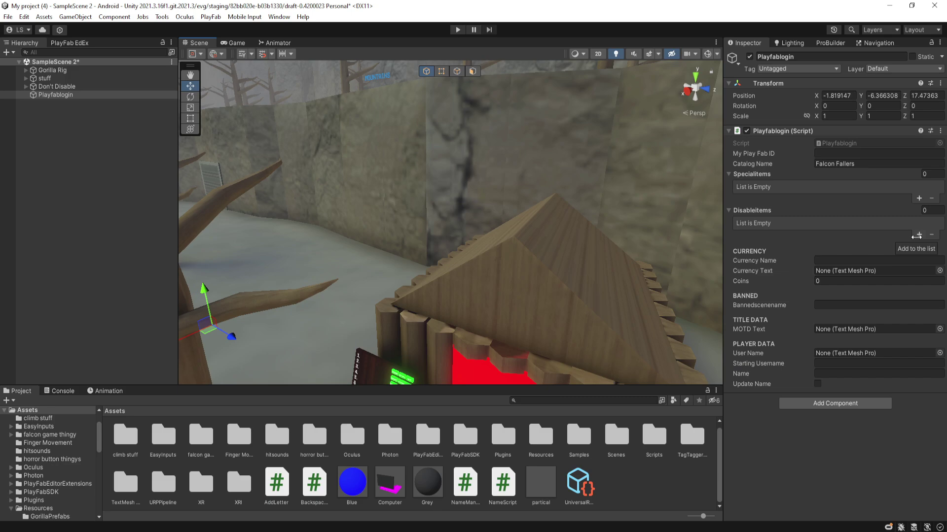
{"action": "right_click_drag", "start_coordinate": [582, 195], "coordinate": [554, 233]}
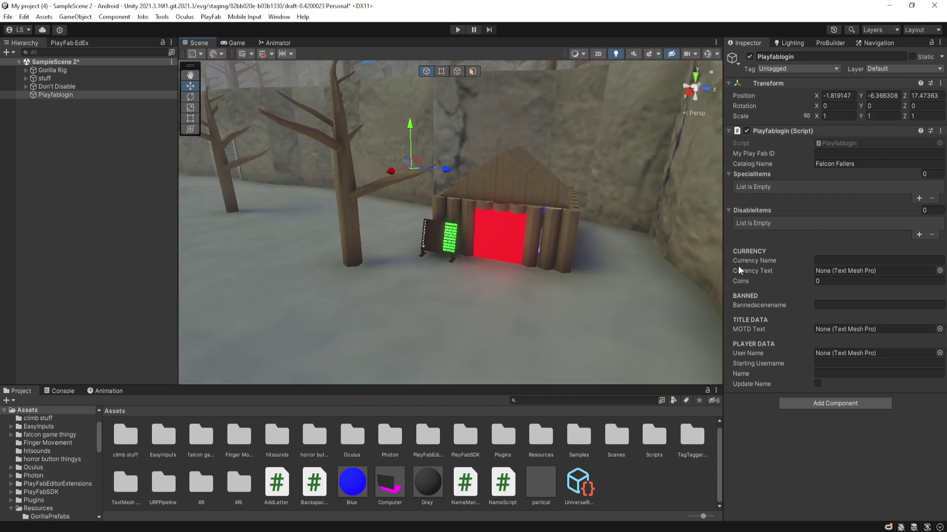
{"action": "left_click", "coordinate": [844, 263]}
{"action": "left_click", "coordinate": [845, 261]}
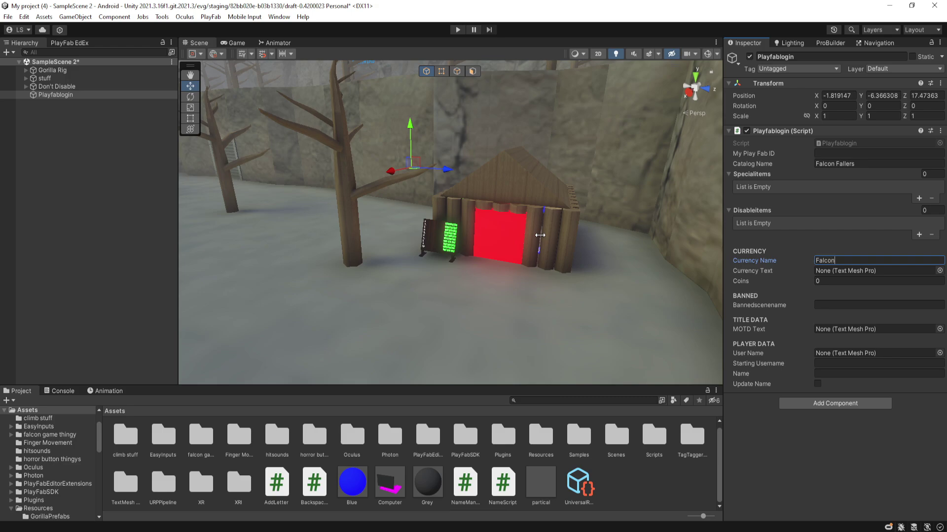
{"action": "right_click", "coordinate": [770, 131]}
{"action": "left_click", "coordinate": [789, 248]}
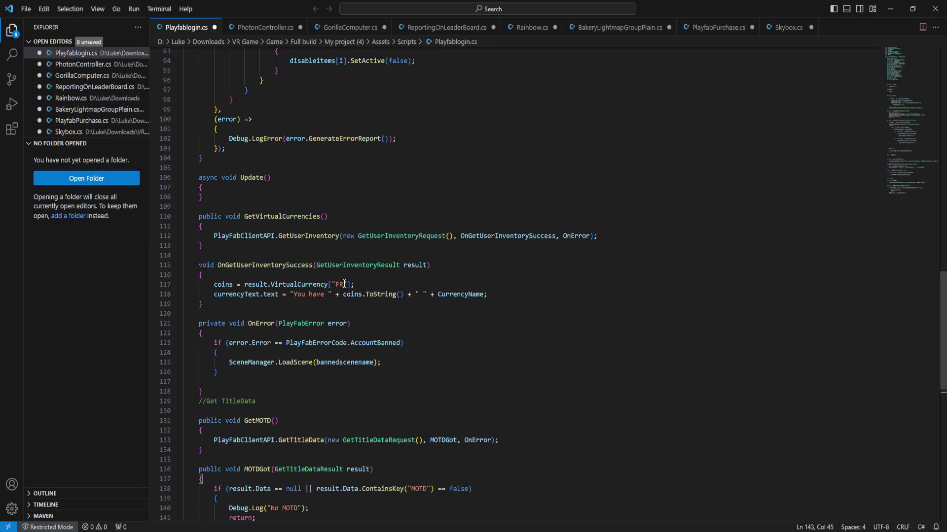
Step: Retype the virtual currency code on line 117 as FR and close VS Code
{"action": "left_click_drag", "start_coordinate": [344, 284], "coordinate": [335, 284]}
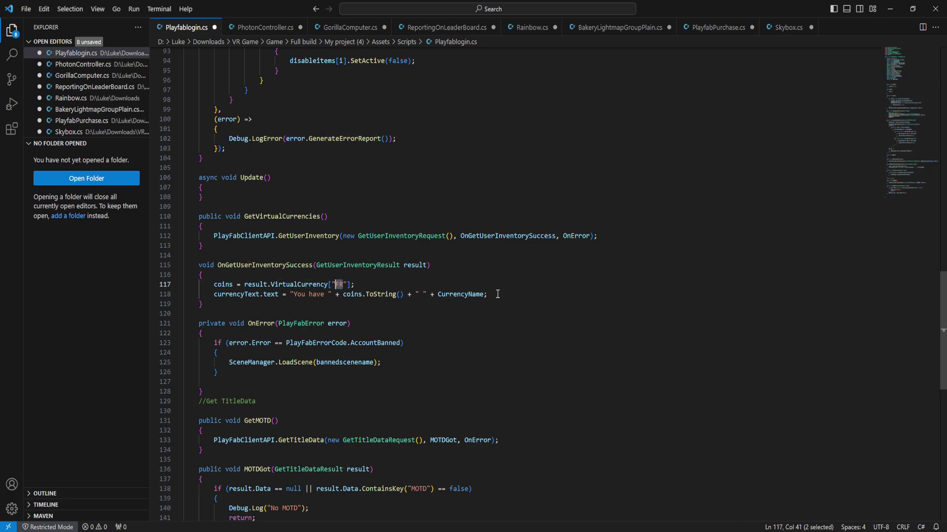
{"action": "key", "text": "BackSpace"}
{"action": "type", "text": "FR"}
{"action": "left_click", "coordinate": [937, 7]}
{"action": "right_click_drag", "start_coordinate": [717, 205], "coordinate": [607, 266]}
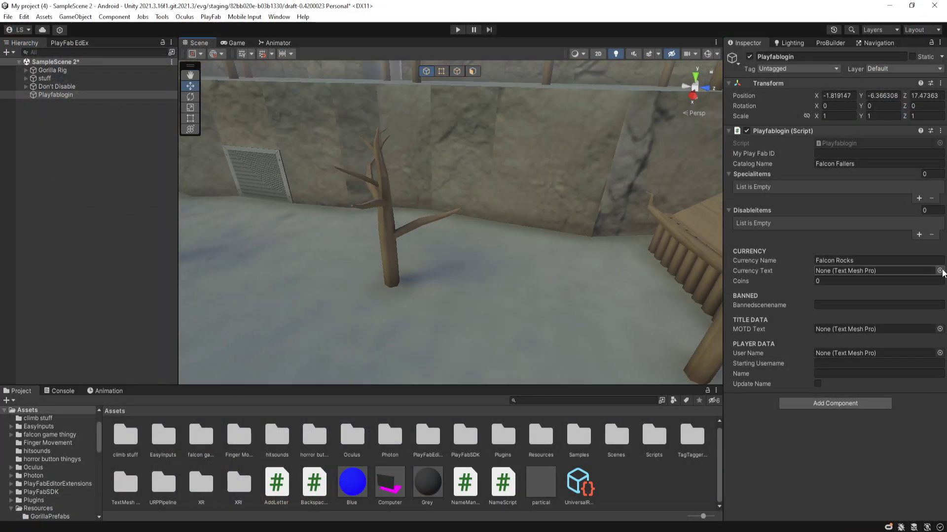
Step: Assign the Shop Ground's Text (TMP) object to Playfablogin's Currency Text field
{"action": "left_click", "coordinate": [939, 271]}
{"action": "left_click", "coordinate": [937, 261]}
{"action": "right_click_drag", "start_coordinate": [542, 222], "coordinate": [510, 182]}
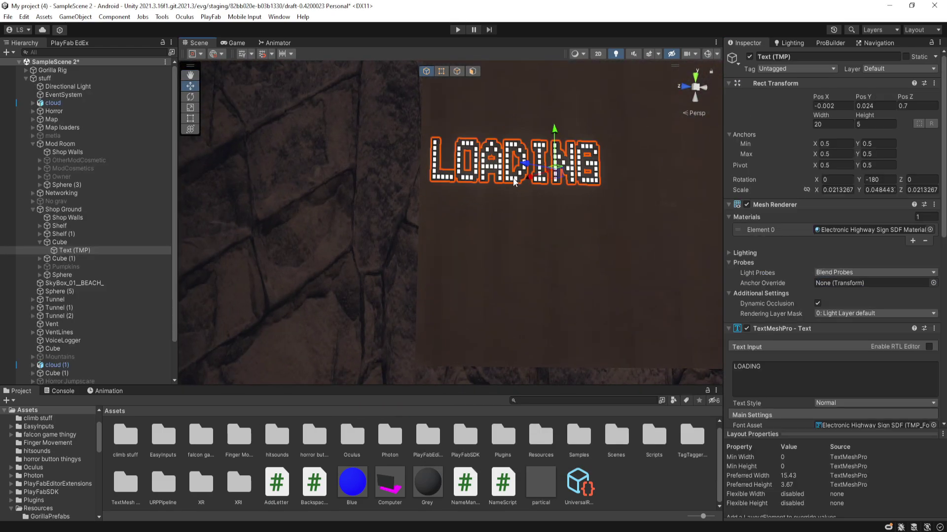
{"action": "scroll", "coordinate": [123, 201], "scroll_direction": "down", "scroll_amount": 3}
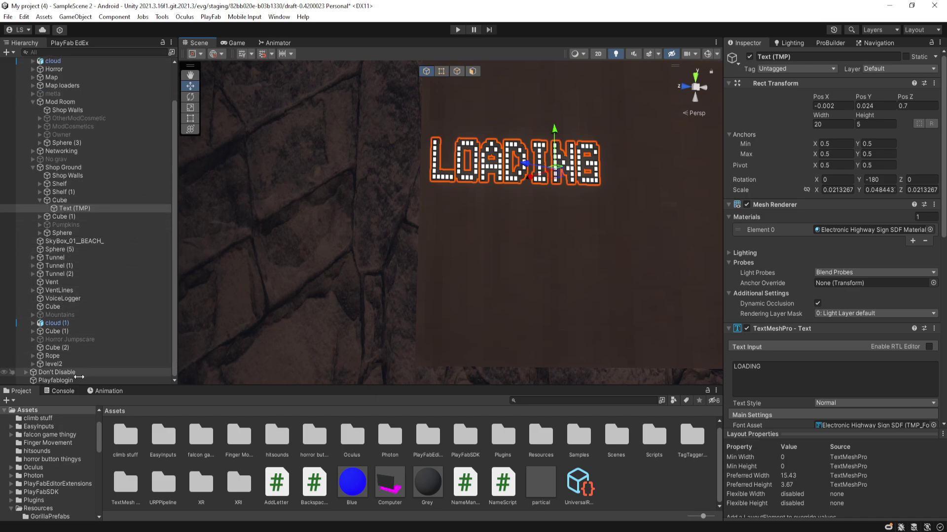
{"action": "left_click", "coordinate": [74, 380]}
{"action": "left_click_drag", "start_coordinate": [87, 213], "coordinate": [866, 276]}
{"action": "right_click_drag", "start_coordinate": [488, 270], "coordinate": [542, 296]}
{"action": "left_click", "coordinate": [819, 280]}
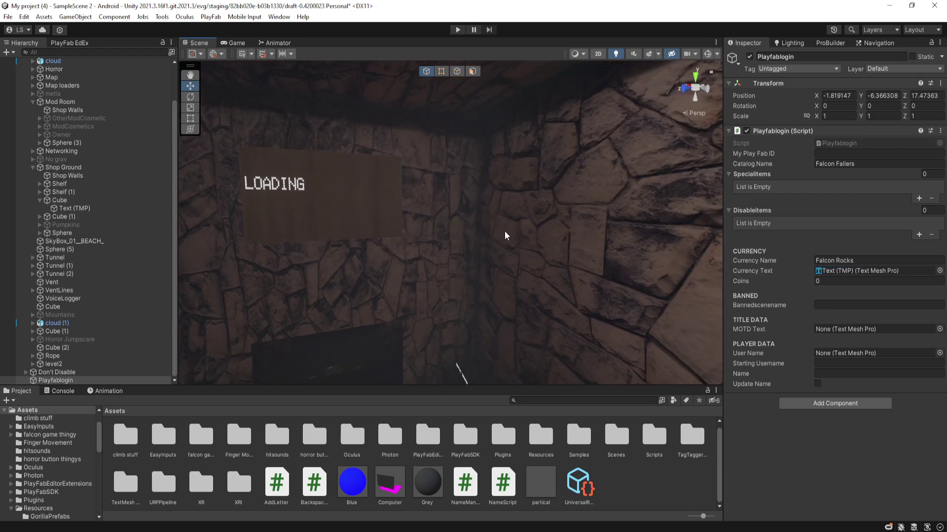
{"action": "right_click_drag", "start_coordinate": [393, 232], "coordinate": [454, 212]}
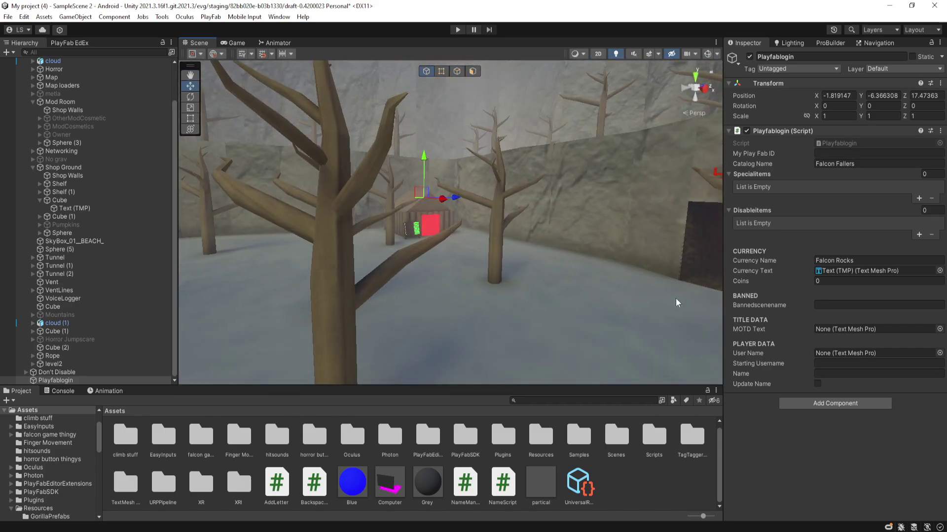
{"action": "right_click_drag", "start_coordinate": [566, 242], "coordinate": [556, 253]}
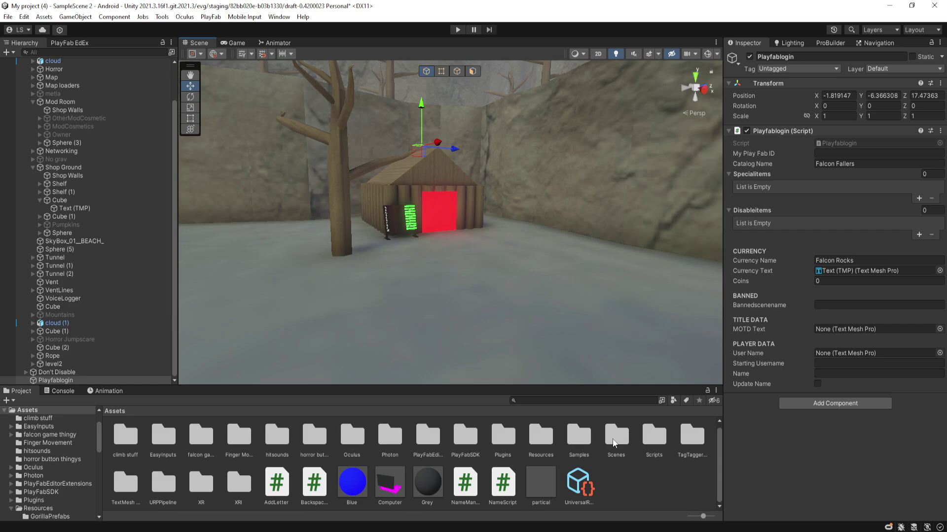
{"action": "double_click", "coordinate": [616, 437]}
Step: Save SampleScene 2, open the Ban scene, and inspect its banned-player Discord board
{"action": "double_click", "coordinate": [237, 439]}
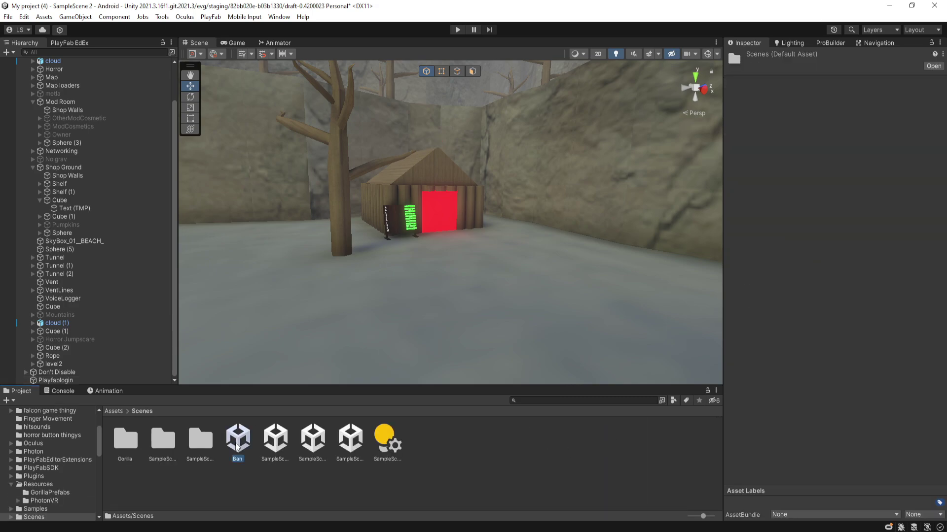
{"action": "left_click", "coordinate": [462, 293]}
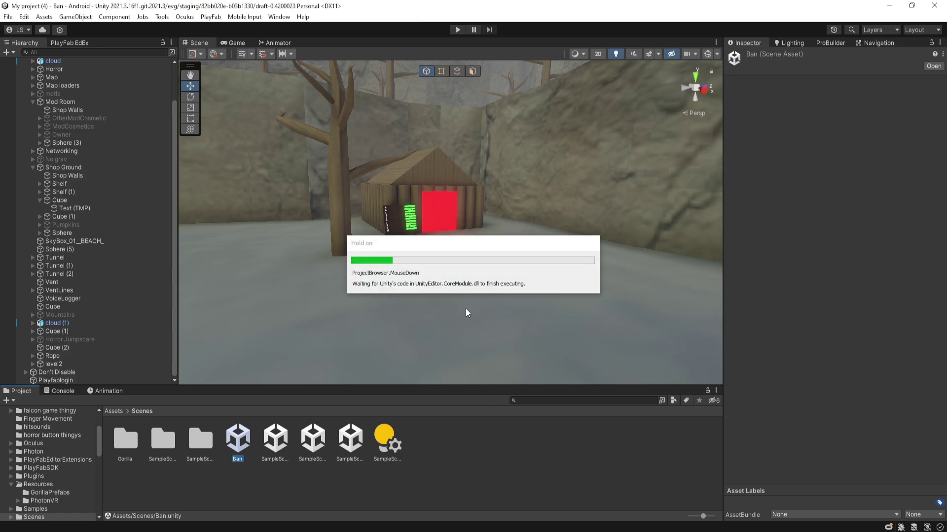
{"action": "key", "text": "w"}
{"action": "right_click_drag", "start_coordinate": [596, 243], "coordinate": [391, 253]}
{"action": "key", "text": "w"}
{"action": "key", "text": "w"}
{"action": "key", "text": "w"}
{"action": "key", "text": "a"}
{"action": "right_click_drag", "start_coordinate": [445, 309], "coordinate": [648, 314]}
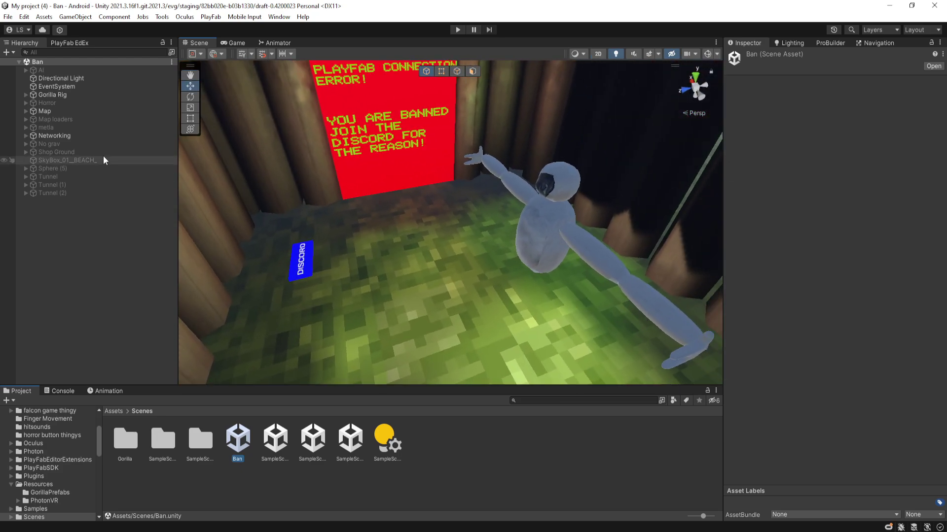
{"action": "key", "text": "s"}
{"action": "right_click_drag", "start_coordinate": [568, 302], "coordinate": [567, 202]}
{"action": "key", "text": "w"}
{"action": "key", "text": "d"}
Step: Reopen SampleScene 2 and select the Playfablogin object
{"action": "left_click", "coordinate": [311, 445]}
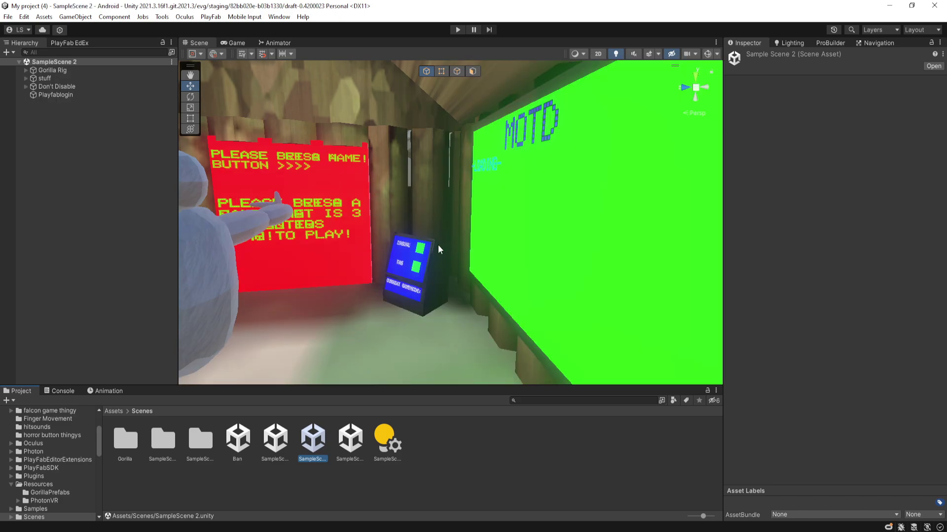
{"action": "key", "text": "s"}
{"action": "right_click_drag", "start_coordinate": [438, 245], "coordinate": [359, 196]}
{"action": "key", "text": "w"}
{"action": "key", "text": "d"}
{"action": "key", "text": "s"}
{"action": "left_click", "coordinate": [67, 96]}
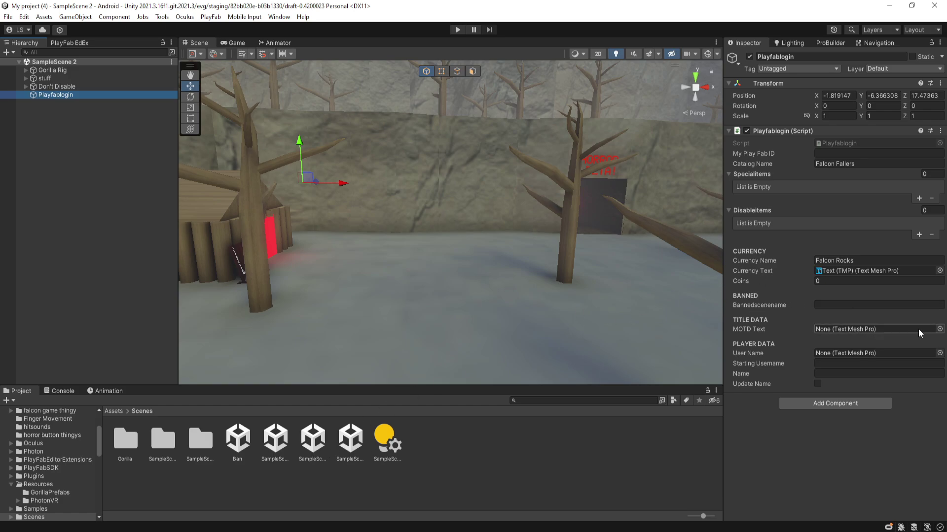
Step: Remove the Computer Text Field script from the MOTD board's LOADING text
{"action": "right_click_drag", "start_coordinate": [513, 268], "coordinate": [442, 223]}
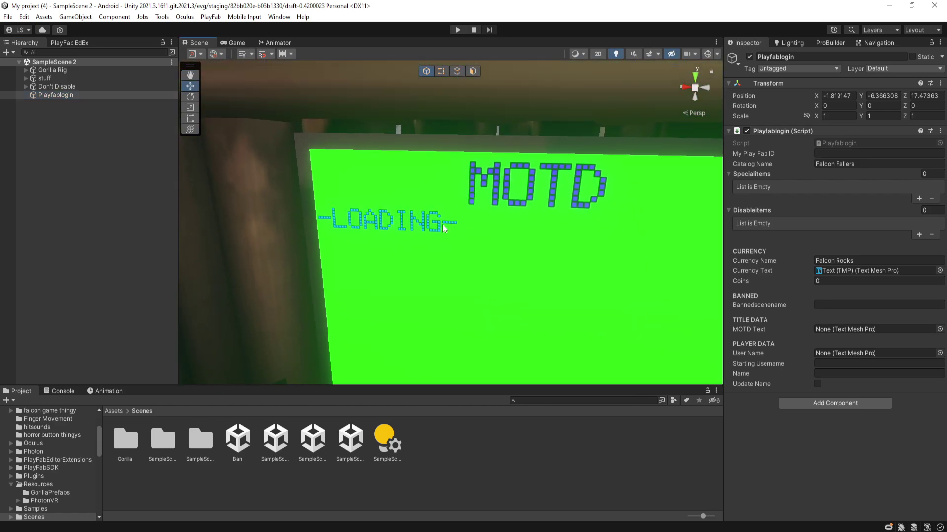
{"action": "left_click", "coordinate": [439, 231]}
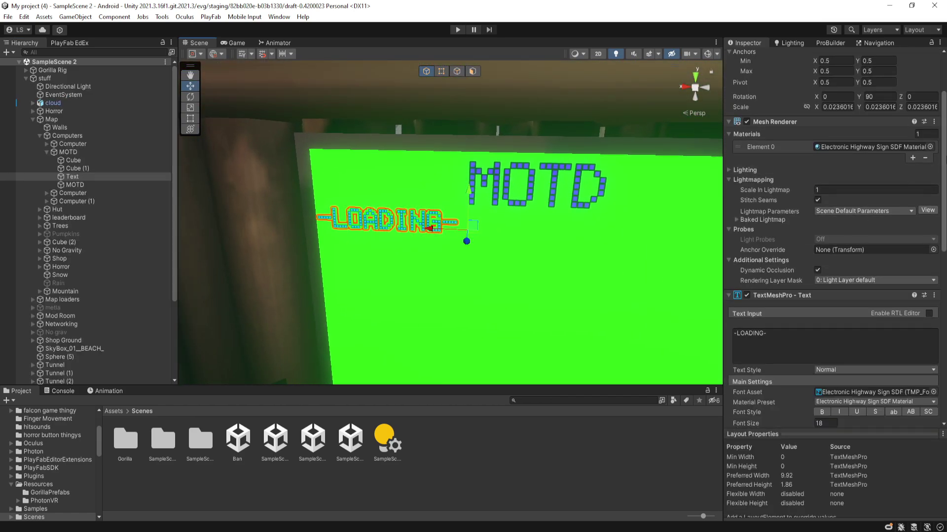
{"action": "left_click_drag", "start_coordinate": [945, 296], "coordinate": [945, 302]}
{"action": "right_click_drag", "start_coordinate": [474, 206], "coordinate": [501, 207]}
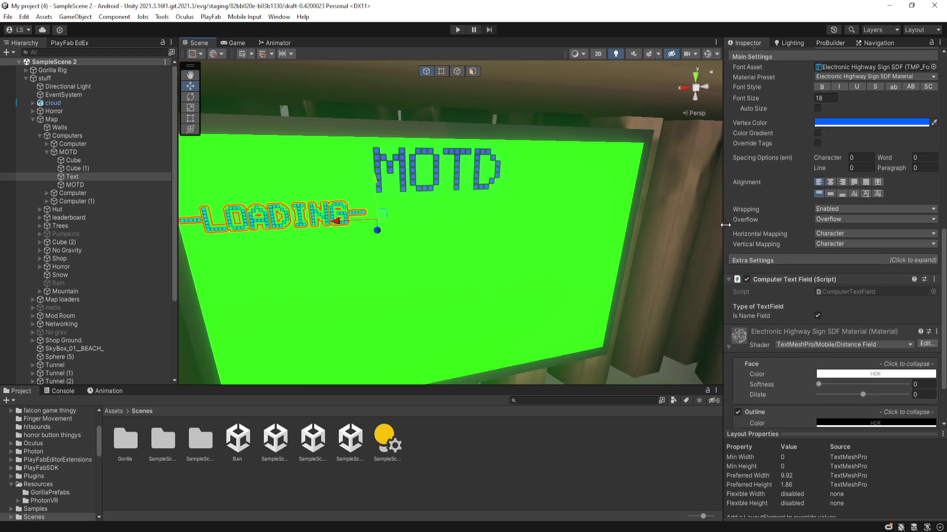
{"action": "left_click_drag", "start_coordinate": [943, 266], "coordinate": [945, 229]}
{"action": "right_click", "coordinate": [768, 360]}
{"action": "left_click", "coordinate": [786, 382]}
{"action": "key", "text": "s"}
{"action": "mouse_move", "coordinate": [497, 238]}
{"action": "right_mouse_down"}
{"action": "mouse_move", "coordinate": [470, 233]}
{"action": "mouse_move", "coordinate": [489, 236]}
{"action": "right_mouse_up"}
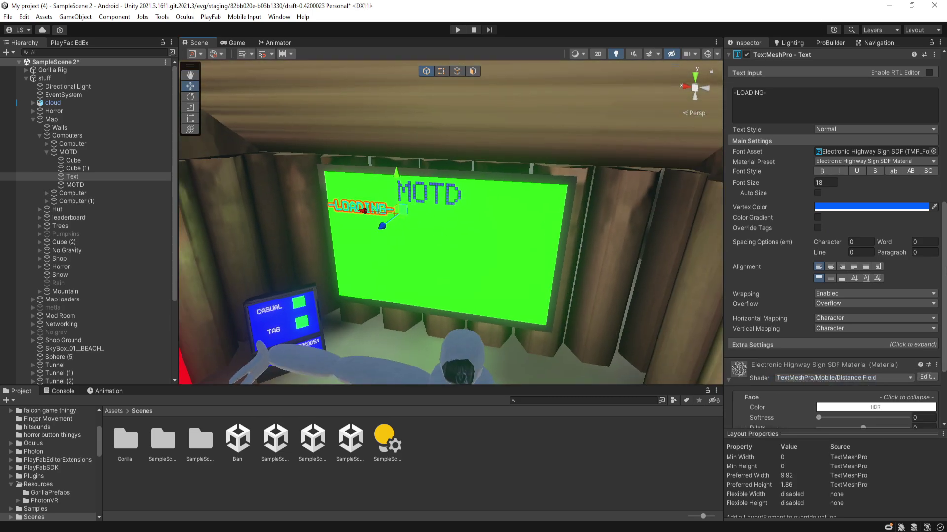
{"action": "left_click", "coordinate": [89, 177]}
{"action": "key", "text": "w"}
{"action": "right_click_drag", "start_coordinate": [426, 209], "coordinate": [444, 214]}
{"action": "key", "text": "s"}
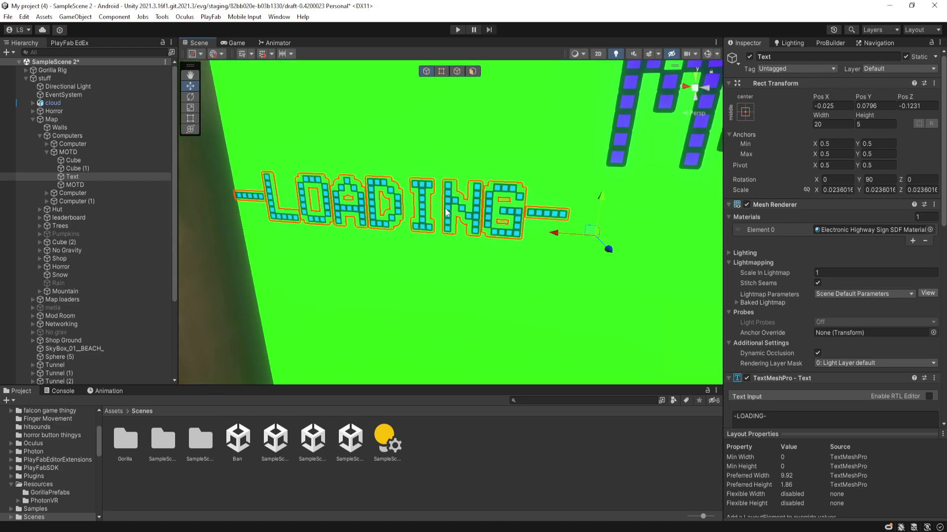
Step: Select Playfablogin and bring up its script's options menu
{"action": "left_click", "coordinate": [113, 411]}
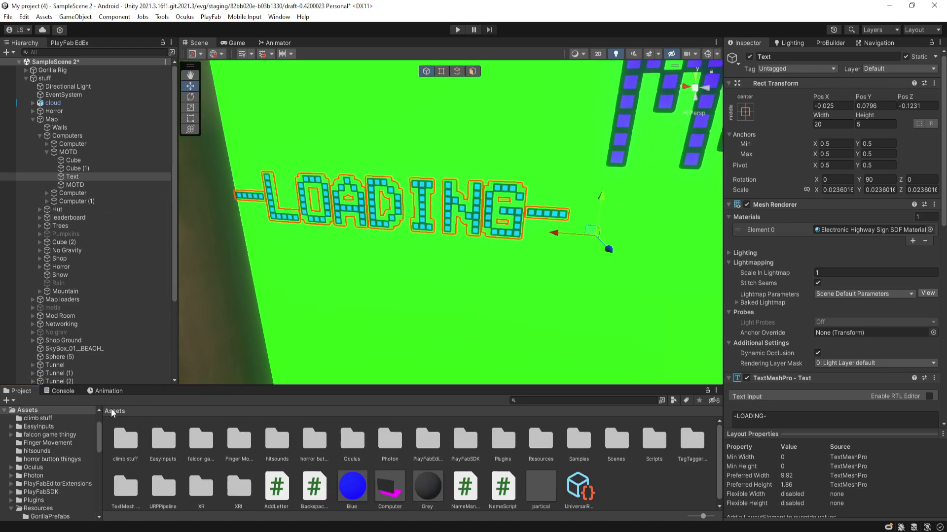
{"action": "scroll", "coordinate": [420, 291], "scroll_direction": "down", "scroll_amount": 5}
{"action": "scroll", "coordinate": [113, 255], "scroll_direction": "down", "scroll_amount": 5}
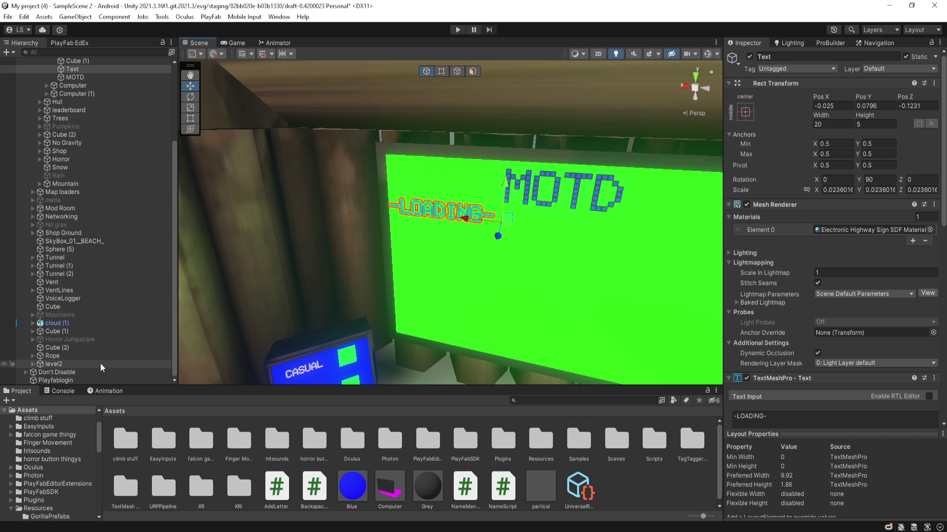
{"action": "left_click", "coordinate": [84, 378]}
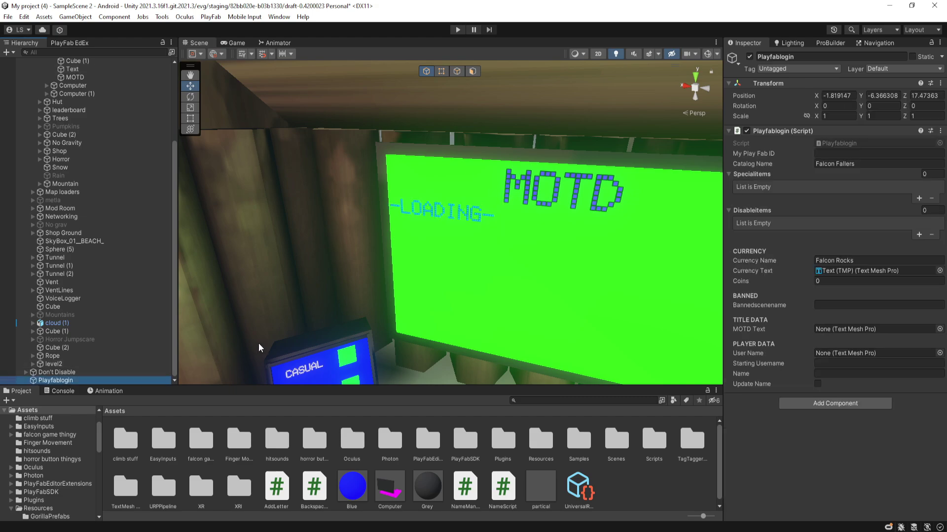
{"action": "right_click_drag", "start_coordinate": [485, 312], "coordinate": [454, 236]}
{"action": "right_click", "coordinate": [778, 129]}
{"action": "left_click", "coordinate": [805, 251]}
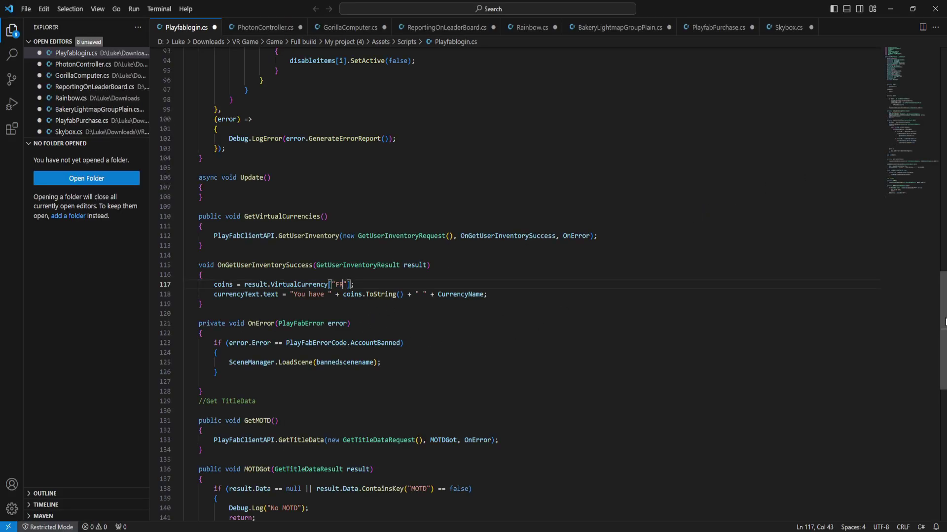
{"action": "left_click_drag", "start_coordinate": [945, 317], "coordinate": [945, 381]}
{"action": "scroll", "coordinate": [880, 376], "scroll_direction": "up", "scroll_amount": 2}
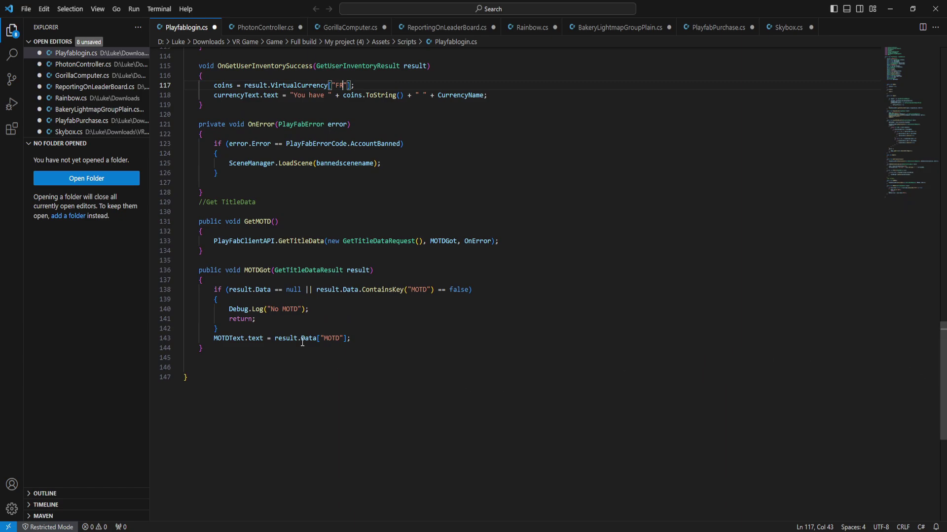
{"action": "left_click", "coordinate": [325, 338]}
{"action": "left_click_drag", "start_coordinate": [324, 338], "coordinate": [341, 337]}
{"action": "left_click", "coordinate": [404, 365]}
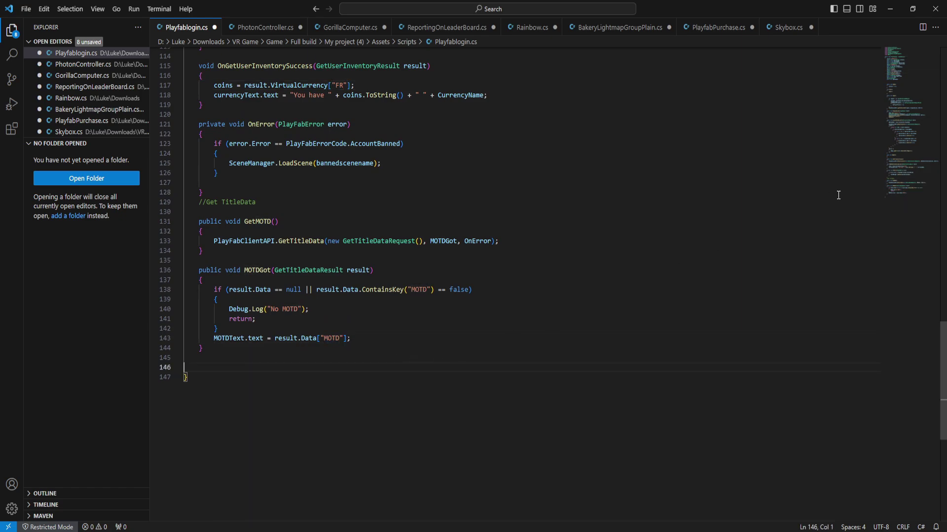
{"action": "left_click", "coordinate": [935, 8]}
{"action": "right_click_drag", "start_coordinate": [561, 226], "coordinate": [547, 195]}
{"action": "key", "text": "w"}
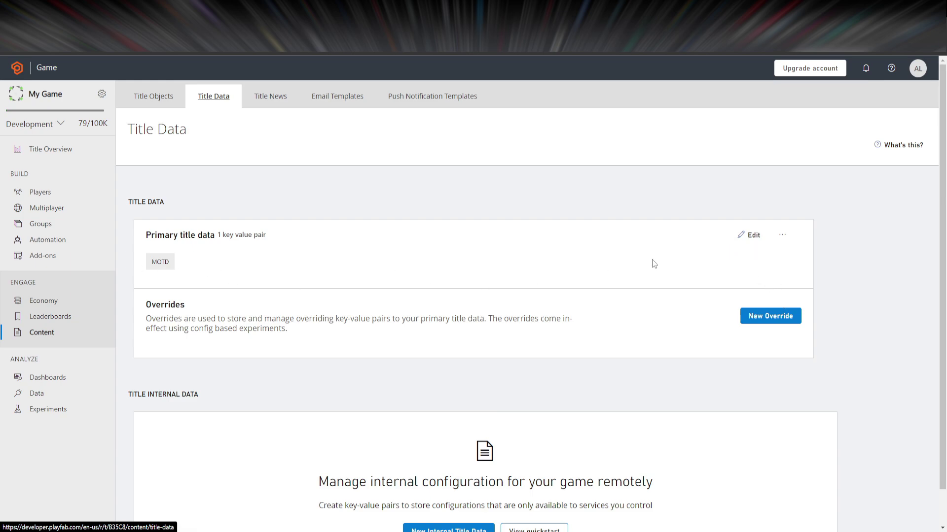
{"action": "left_click", "coordinate": [747, 236]}
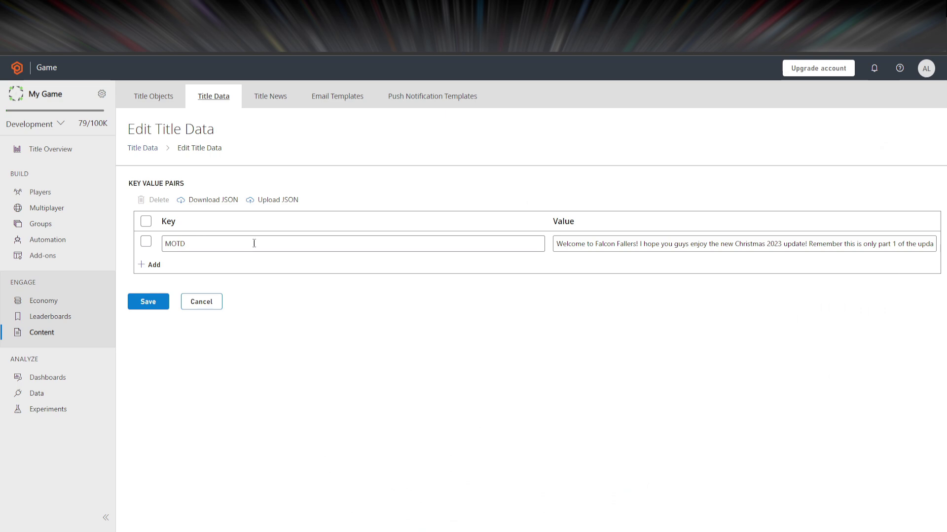
{"action": "left_click_drag", "start_coordinate": [254, 243], "coordinate": [156, 247]}
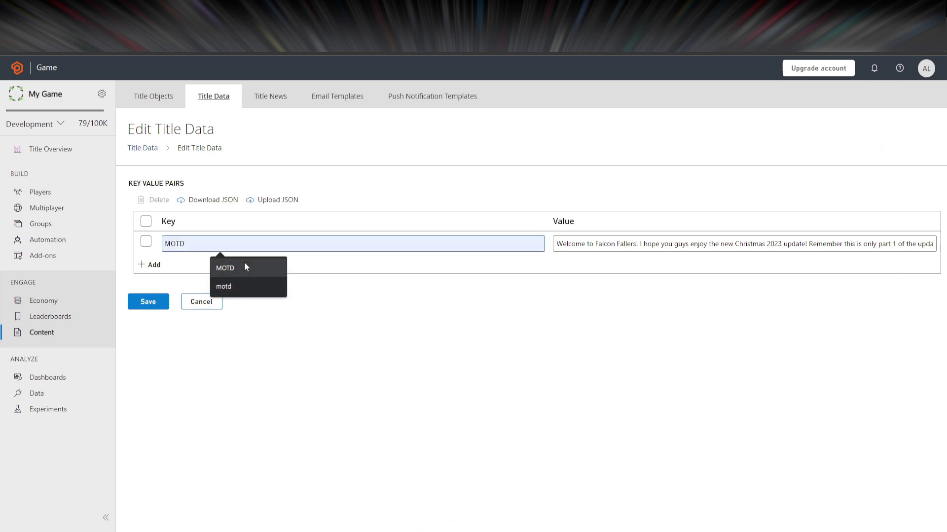
{"action": "left_click_drag", "start_coordinate": [576, 243], "coordinate": [858, 260]}
{"action": "left_click", "coordinate": [741, 247]}
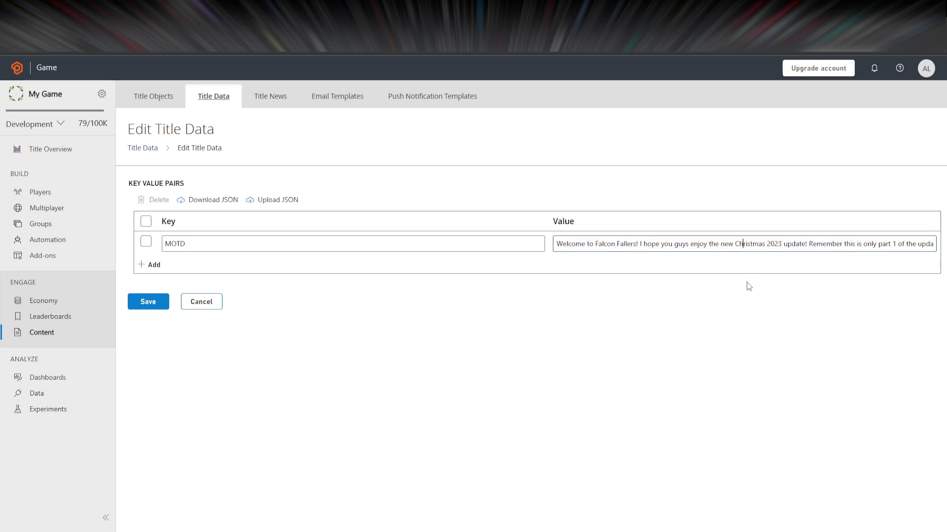
{"action": "left_click", "coordinate": [201, 302]}
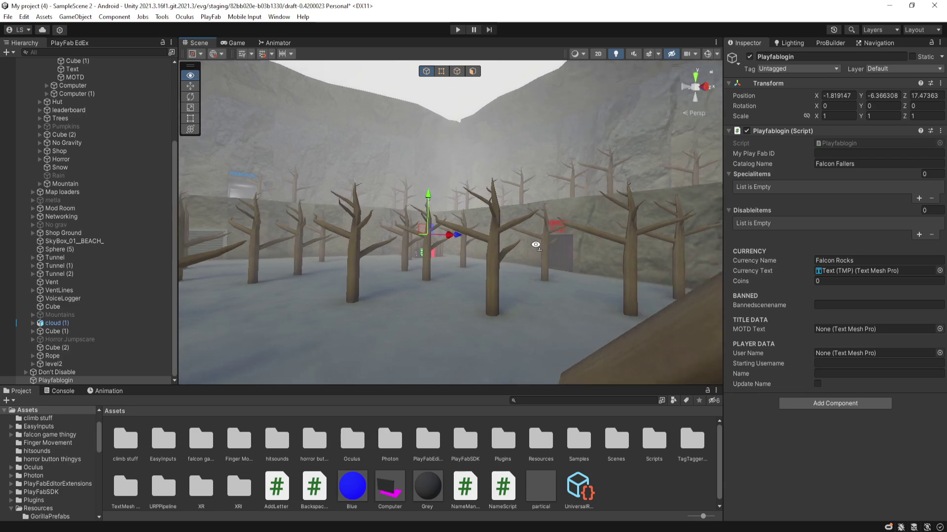
{"action": "right_click_drag", "start_coordinate": [523, 249], "coordinate": [382, 305]}
{"action": "right_click_drag", "start_coordinate": [575, 296], "coordinate": [322, 247]}
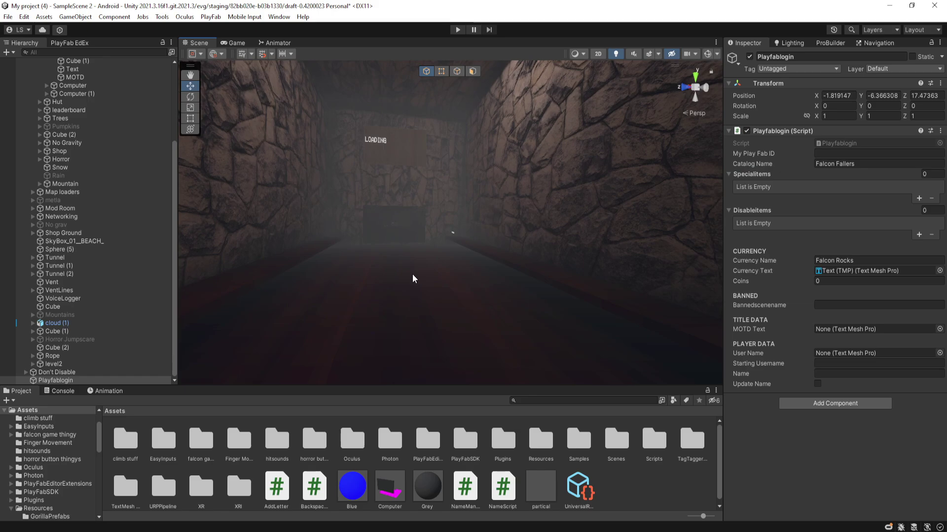
{"action": "right_click_drag", "start_coordinate": [413, 274], "coordinate": [761, 334]}
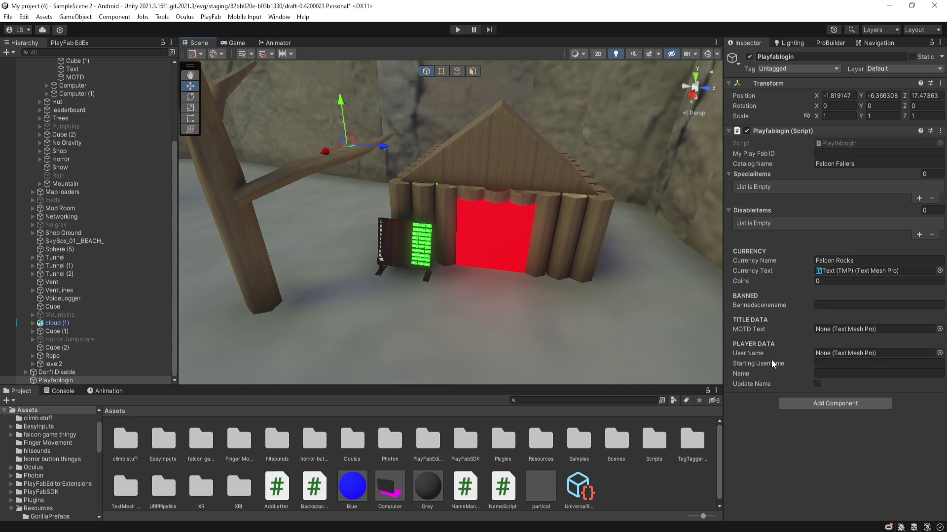
{"action": "key", "text": "alt+Tab"}
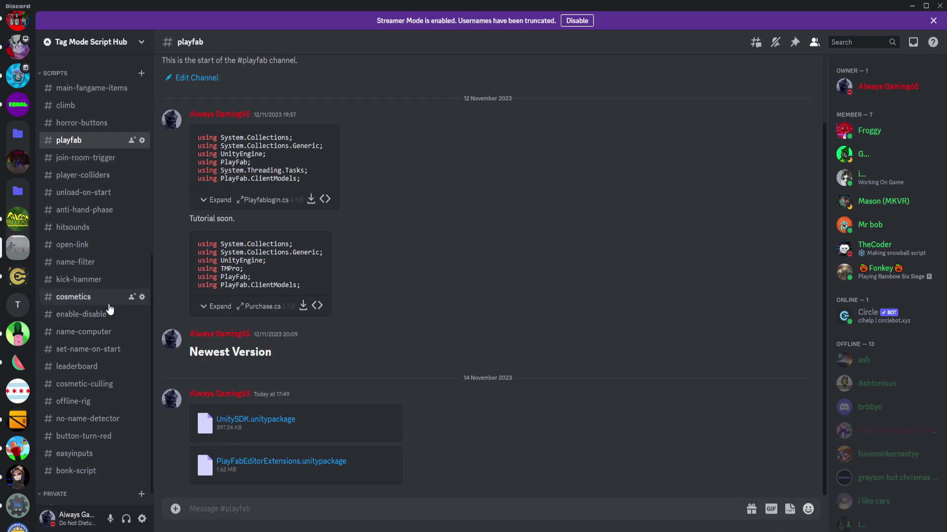
{"action": "left_click", "coordinate": [100, 331]}
{"action": "left_click", "coordinate": [94, 349]}
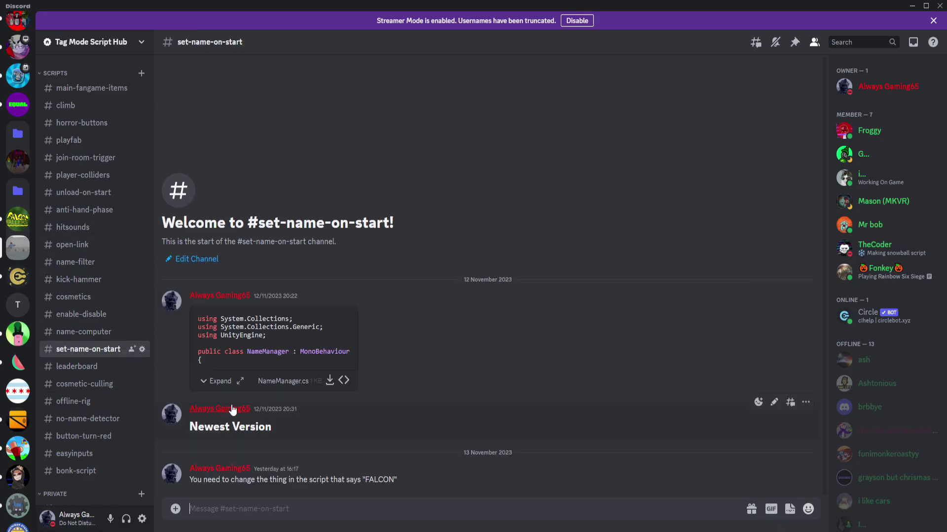
{"action": "left_click", "coordinate": [216, 380]}
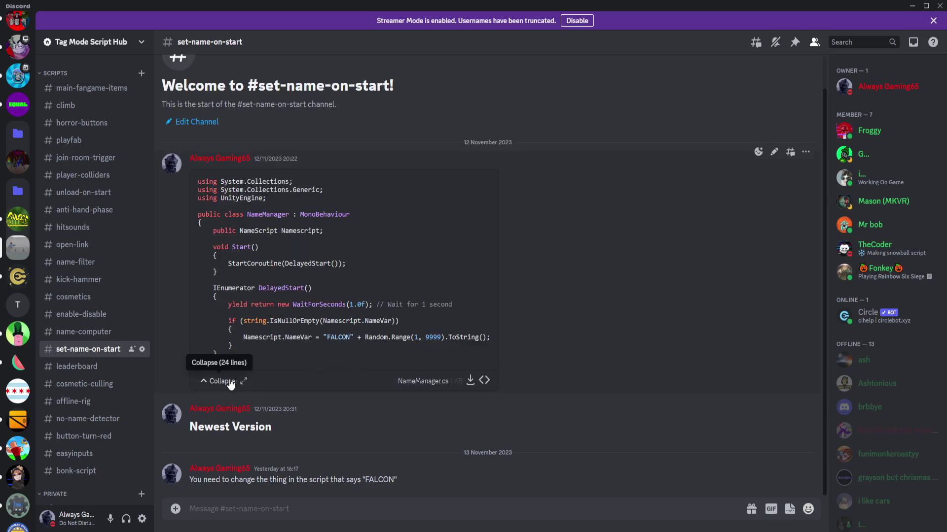
{"action": "left_click", "coordinate": [209, 382]}
{"action": "key", "text": "alt+Tab"}
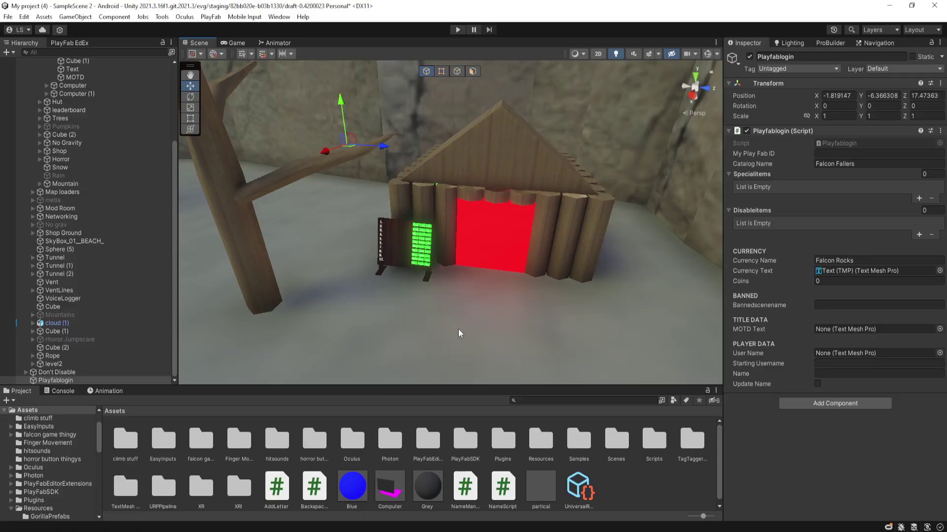
{"action": "right_click", "coordinate": [774, 131]}
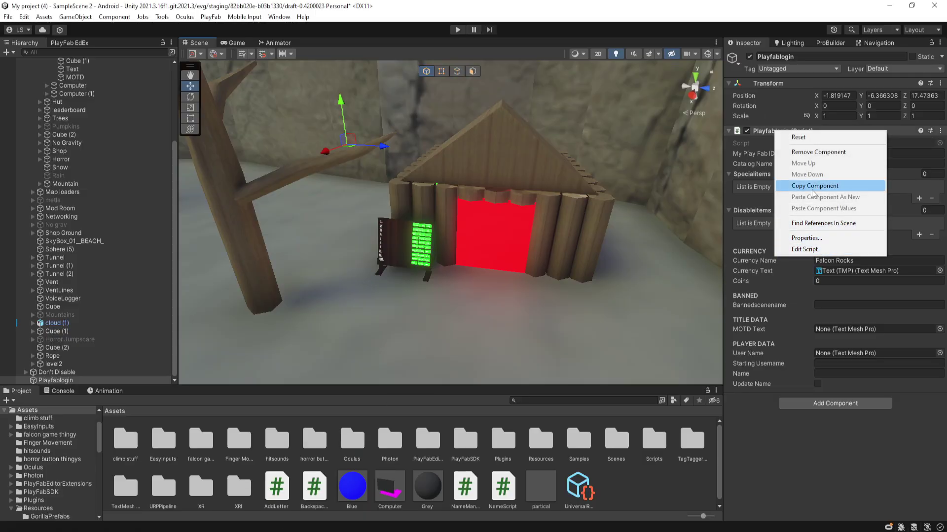
{"action": "left_click", "coordinate": [815, 152]}
{"action": "left_click_drag", "start_coordinate": [530, 224], "coordinate": [486, 214], "text": "alt"}
{"action": "key", "text": "w"}
{"action": "right_click_drag", "start_coordinate": [487, 214], "coordinate": [464, 243]}
{"action": "key", "text": "s"}
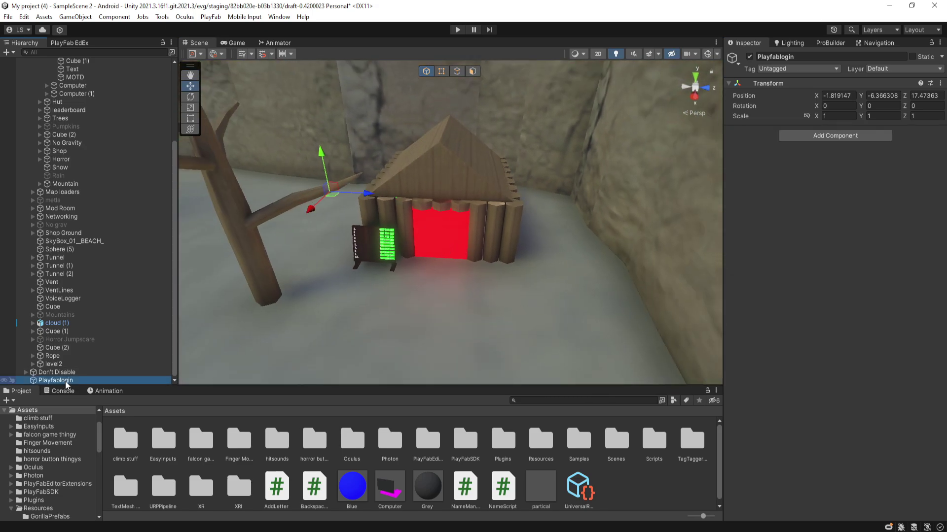
{"action": "key", "text": "Delete"}
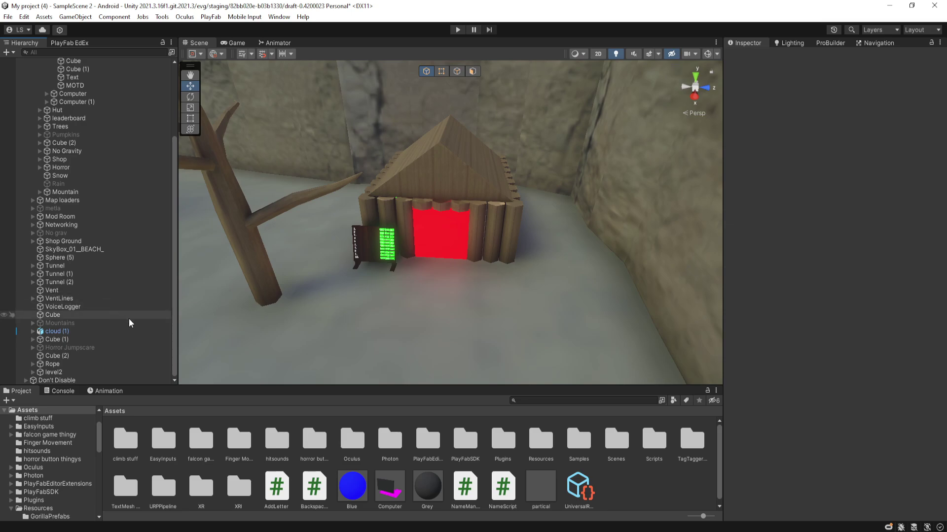
{"action": "key", "text": "ctrl+z"}
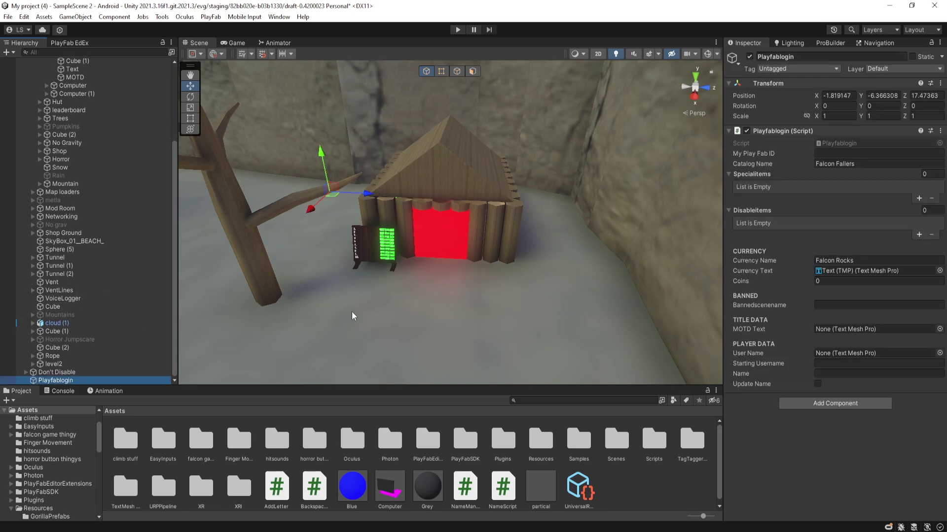
{"action": "key", "text": "w"}
{"action": "right_click_drag", "start_coordinate": [537, 307], "coordinate": [295, 314]}
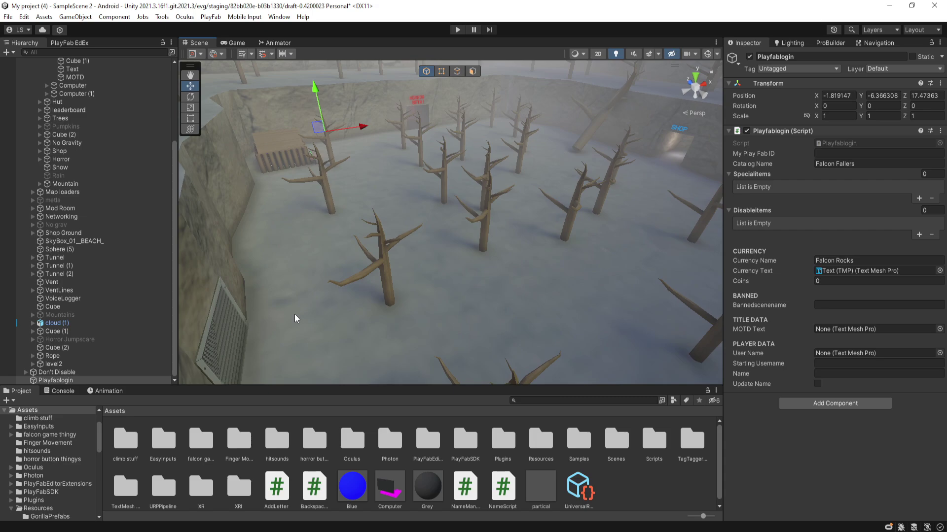